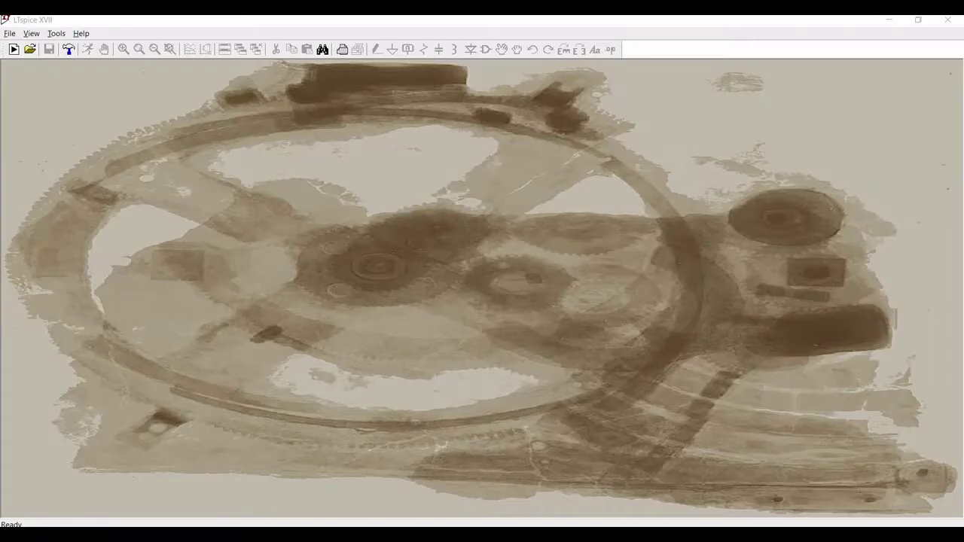
# Start a new schematic and place two nmos4 transistors, M1 and M2, side by side.
pyautogui.click(13, 53)
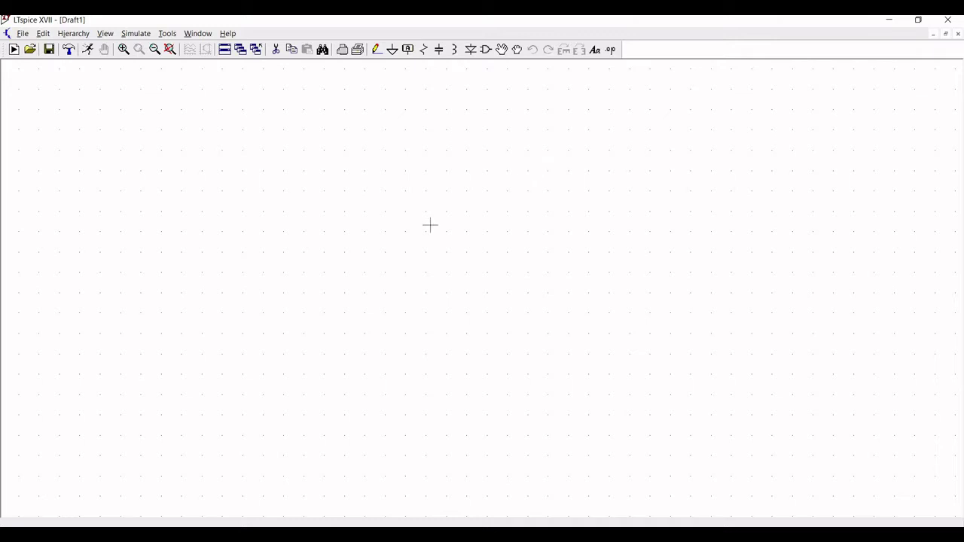
pyautogui.click(485, 49)
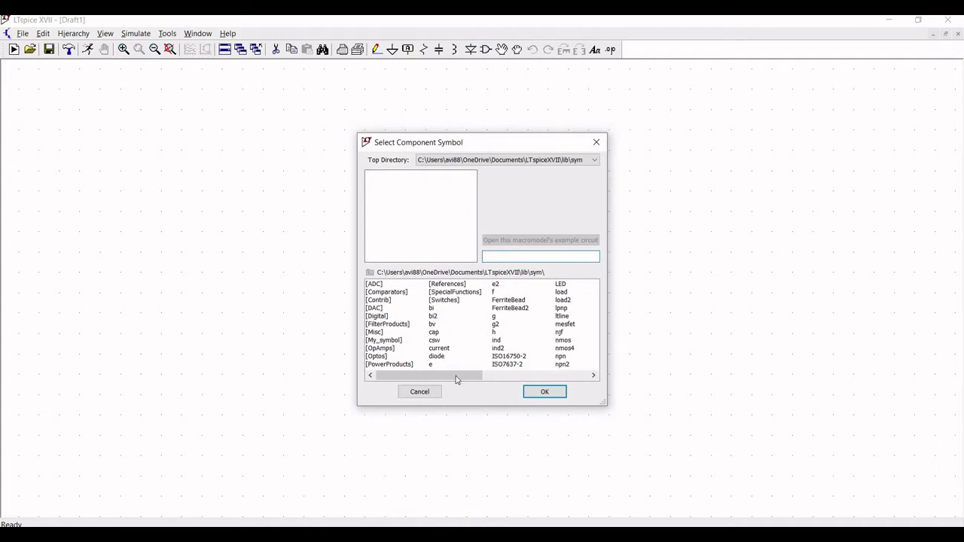
pyautogui.moveTo(457, 378); pyautogui.dragTo(503, 365)
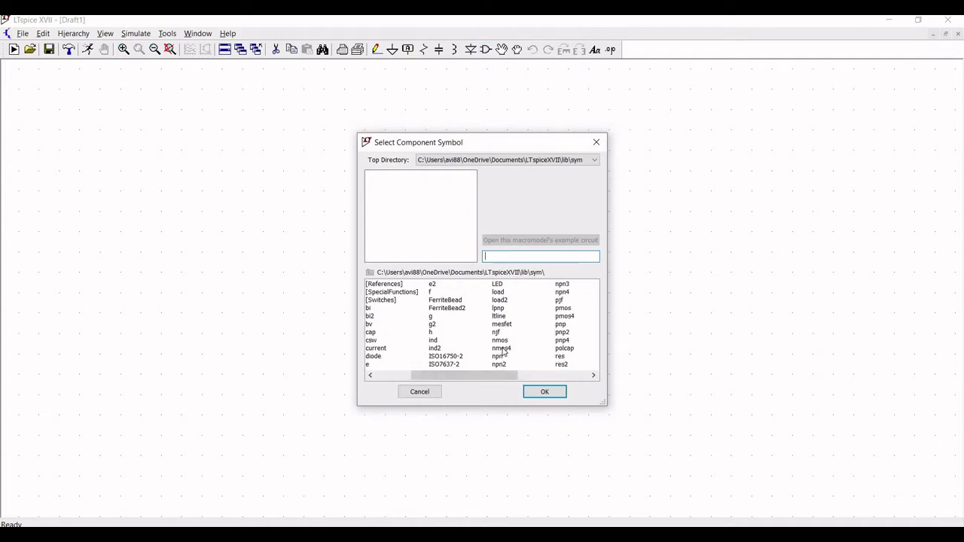
pyautogui.click(502, 347)
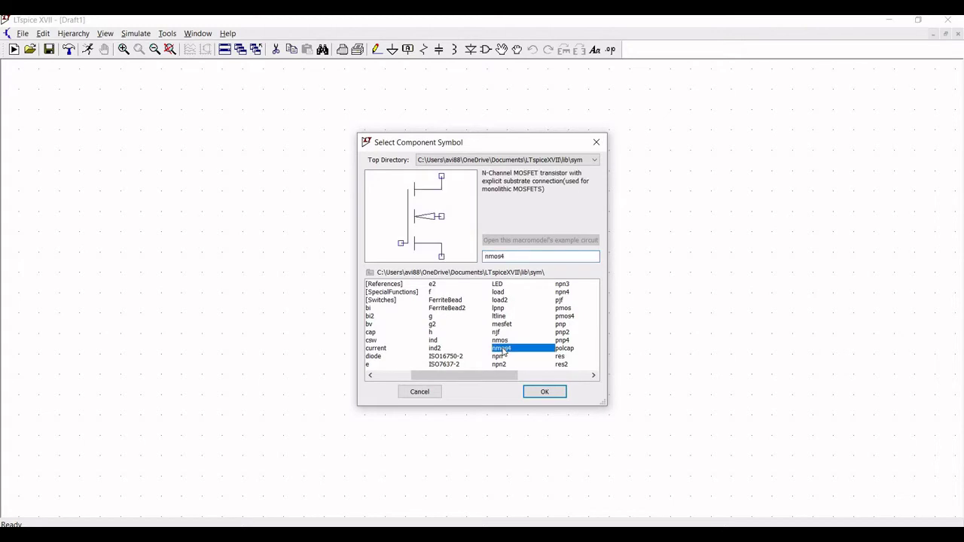
pyautogui.click(544, 391)
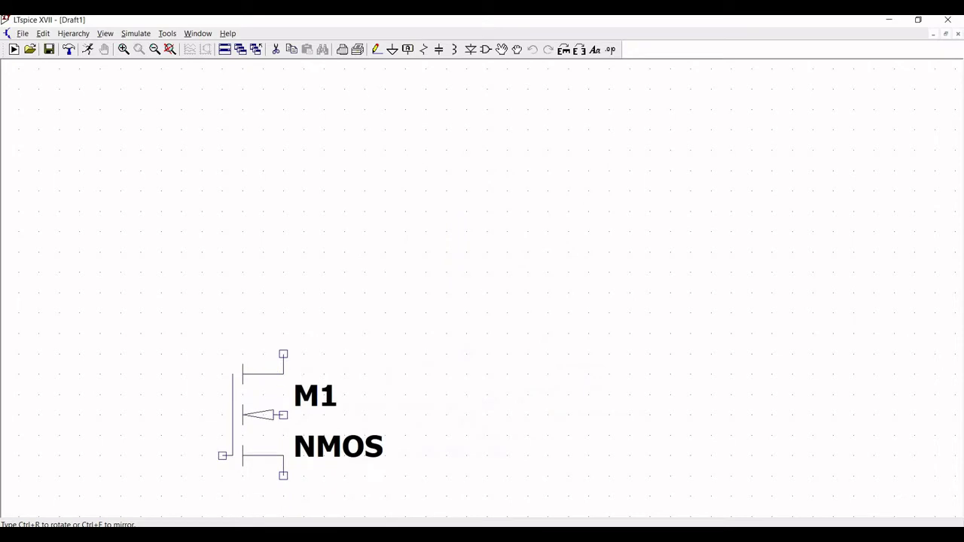
pyautogui.click(259, 417)
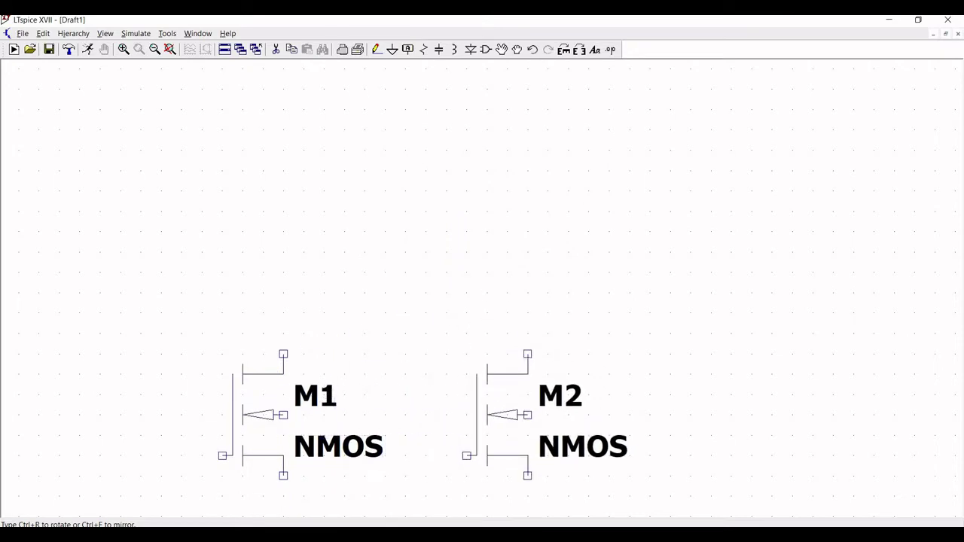
pyautogui.click(524, 415)
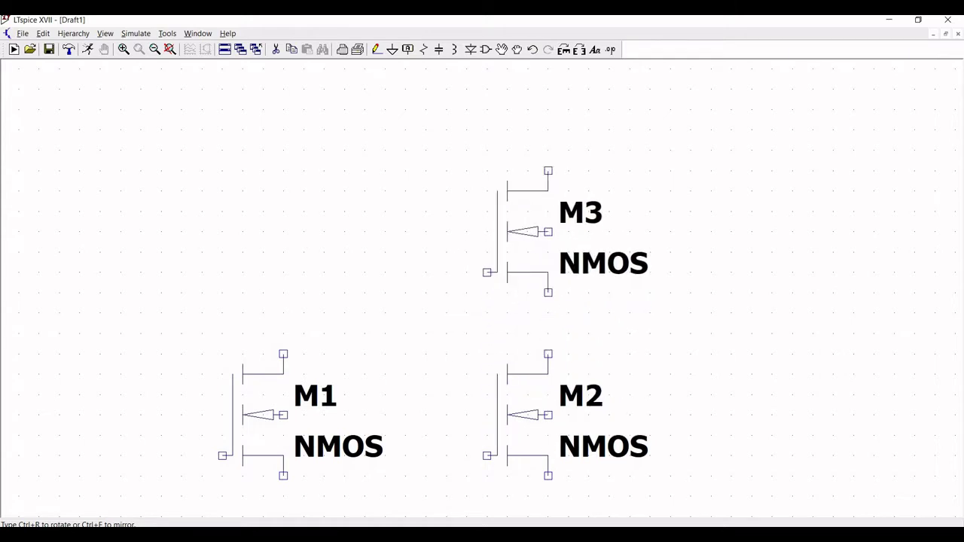
pyautogui.press('Escape')
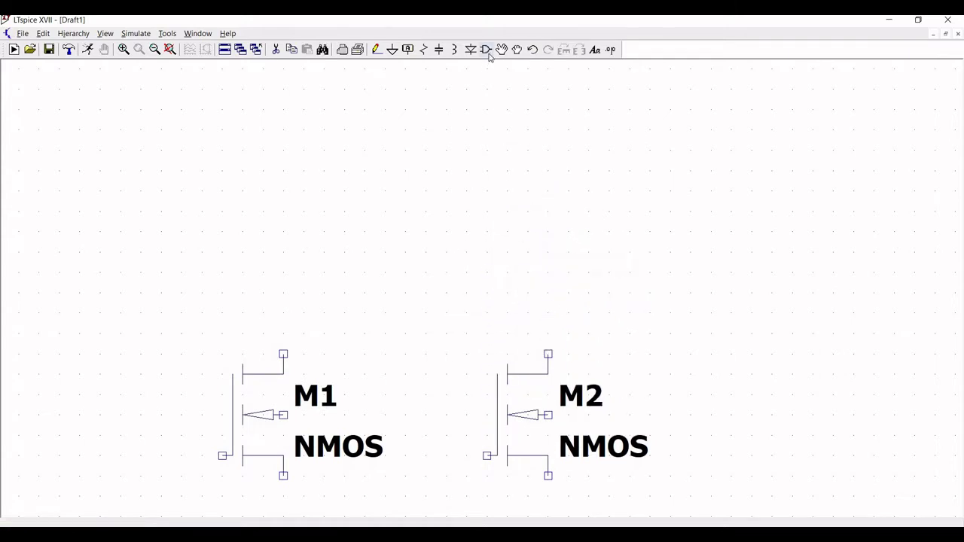
# Place two pmos4 transistors, M3 and M4, stacked one above the other over M2.
pyautogui.click(488, 57)
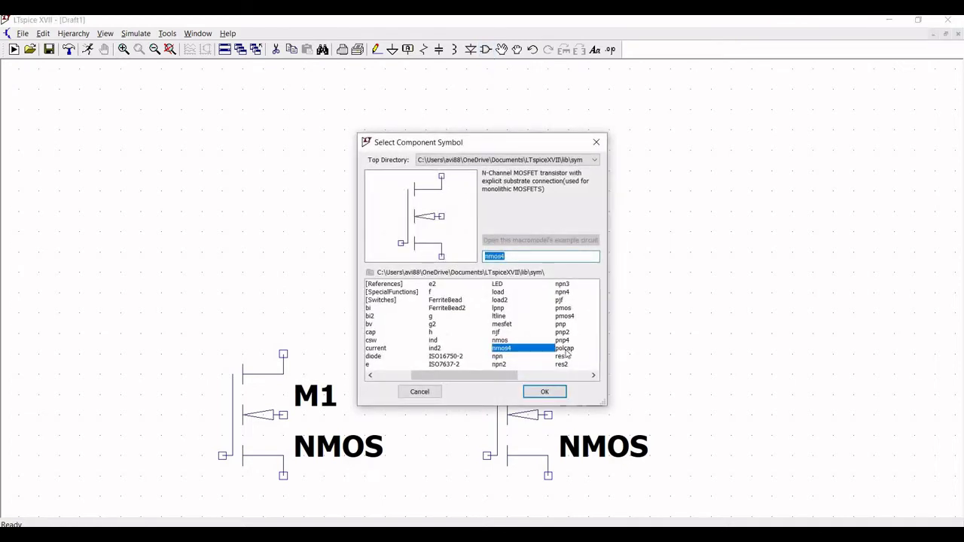
pyautogui.moveTo(447, 375); pyautogui.dragTo(518, 375)
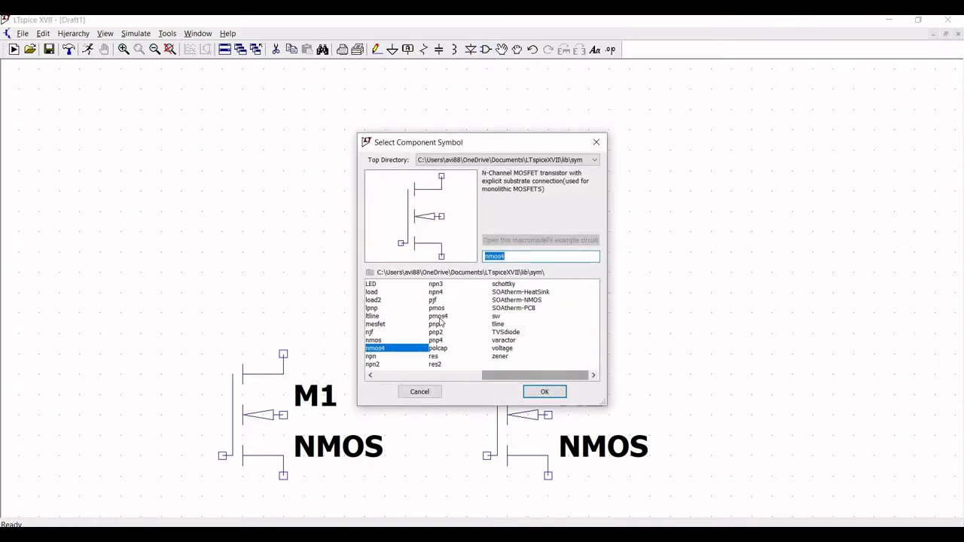
pyautogui.click(439, 315)
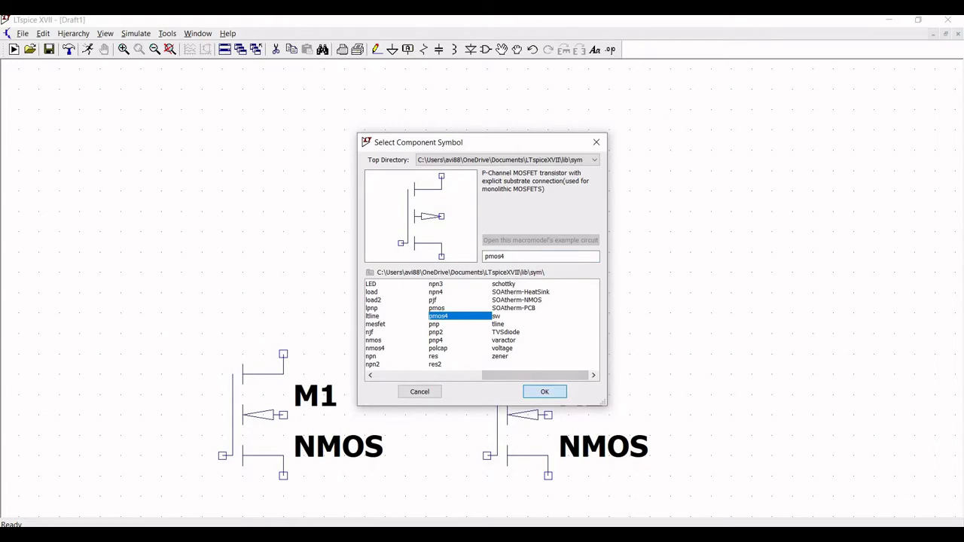
pyautogui.click(545, 392)
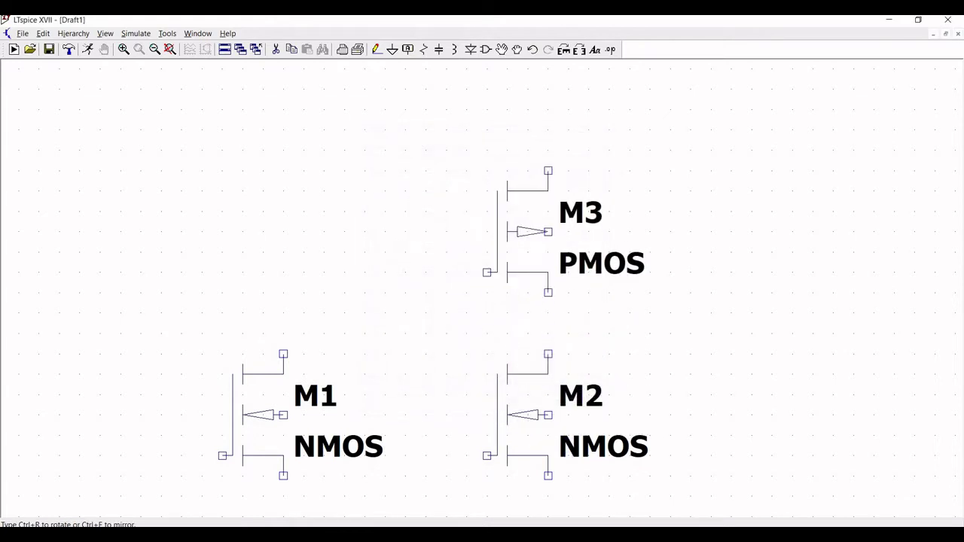
pyautogui.click(486, 171)
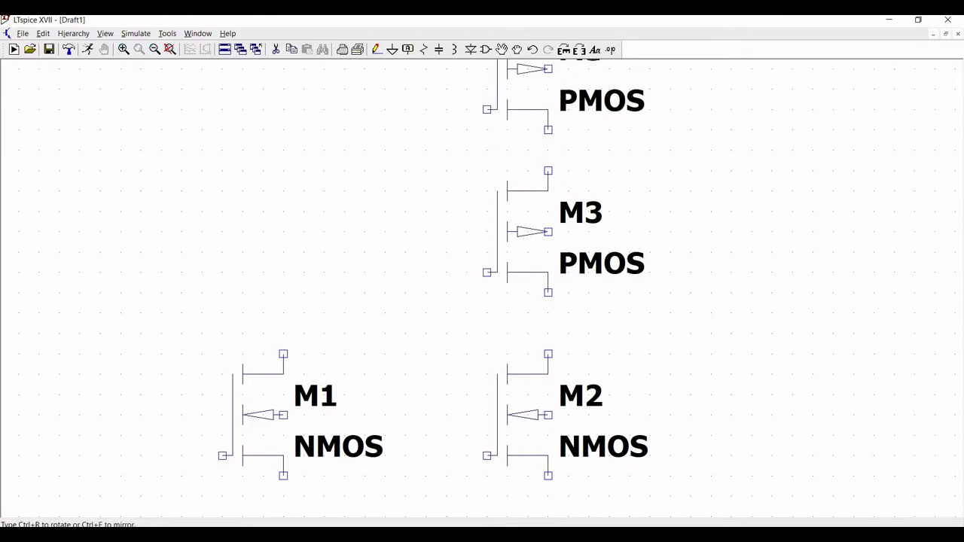
pyautogui.click(486, 109)
pyautogui.press('Escape')
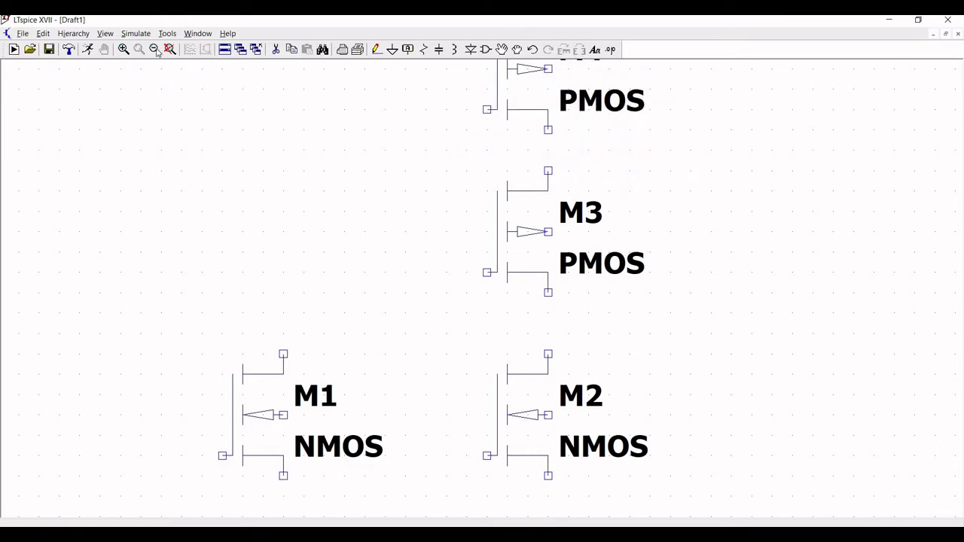
pyautogui.scroll(-2, 318, 155)
pyautogui.scroll(1, 297, 204)
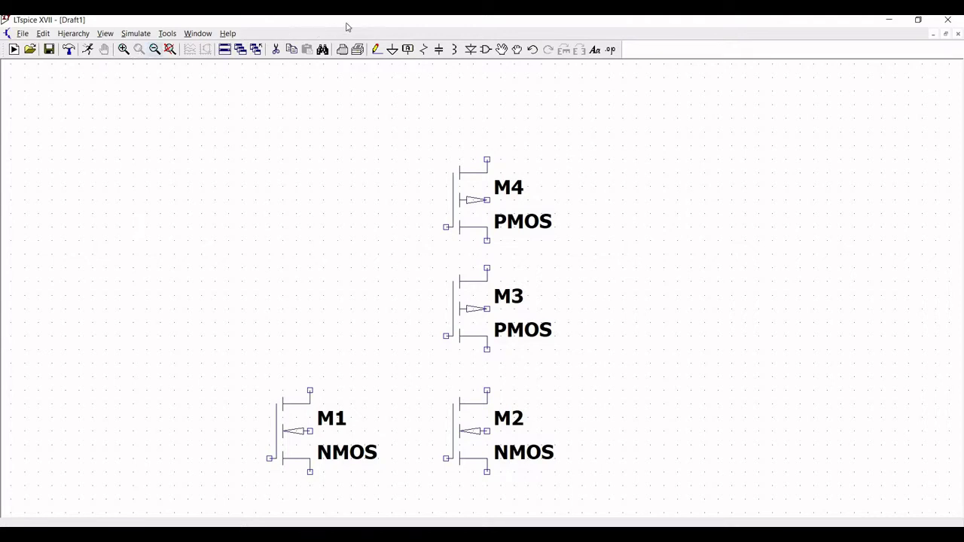
# Place voltage sources V1, V2 and V3 to the right of the transistors.
pyautogui.click(487, 49)
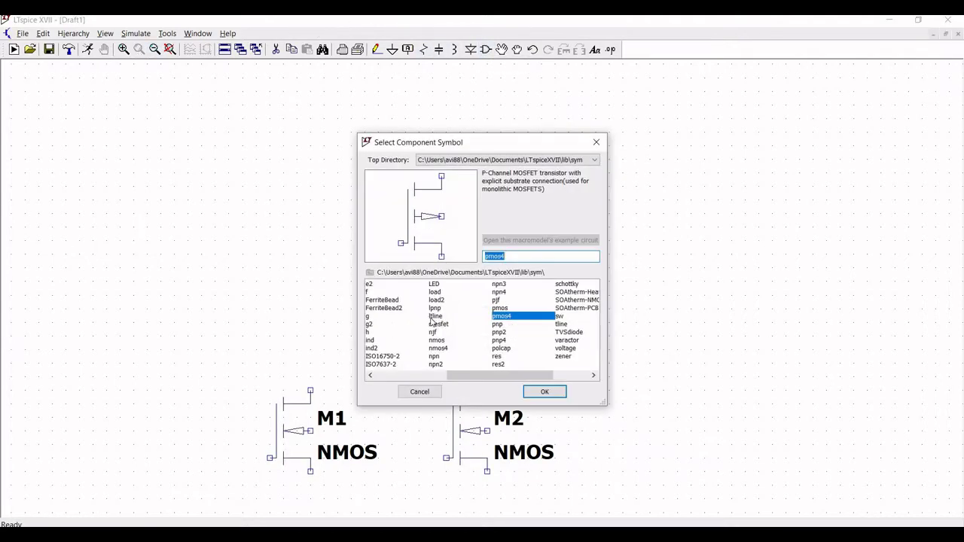
pyautogui.click(564, 348)
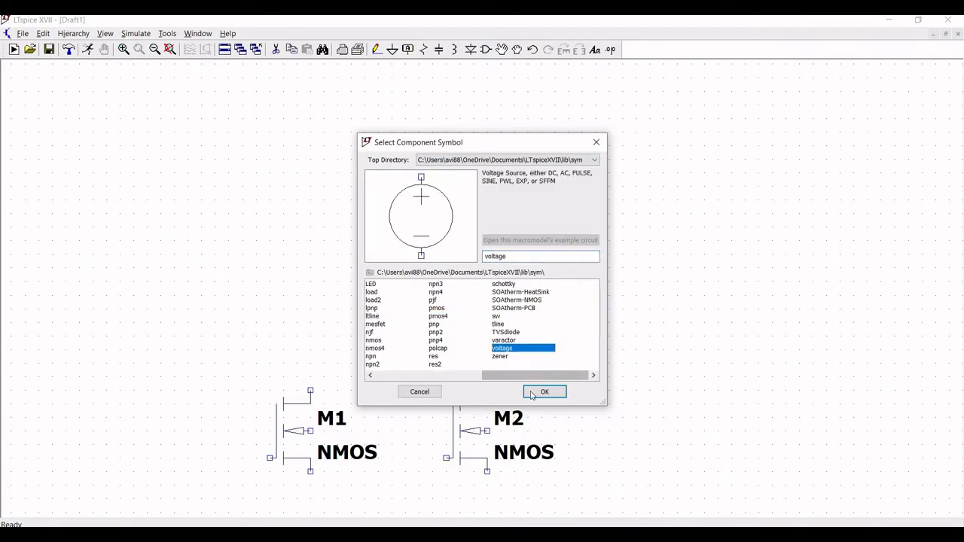
pyautogui.click(544, 391)
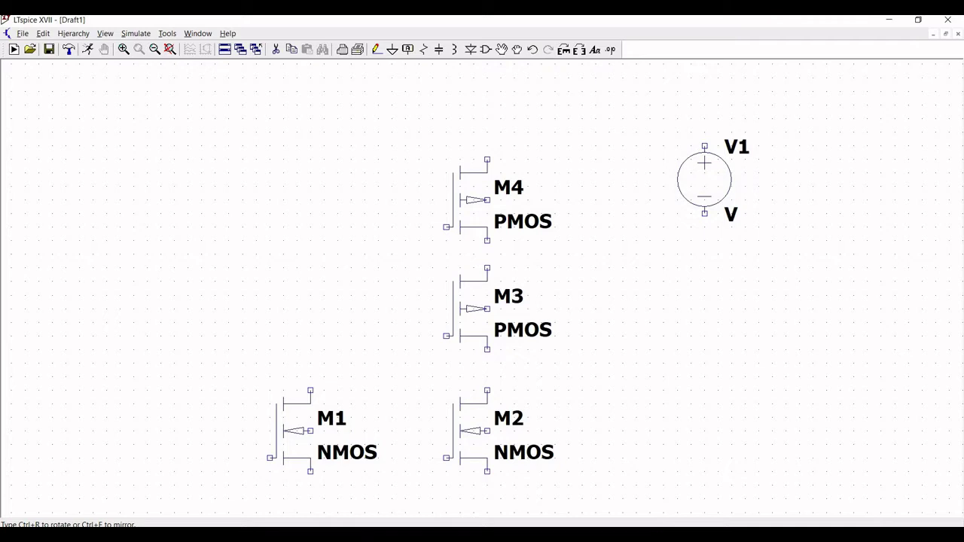
pyautogui.click(704, 174)
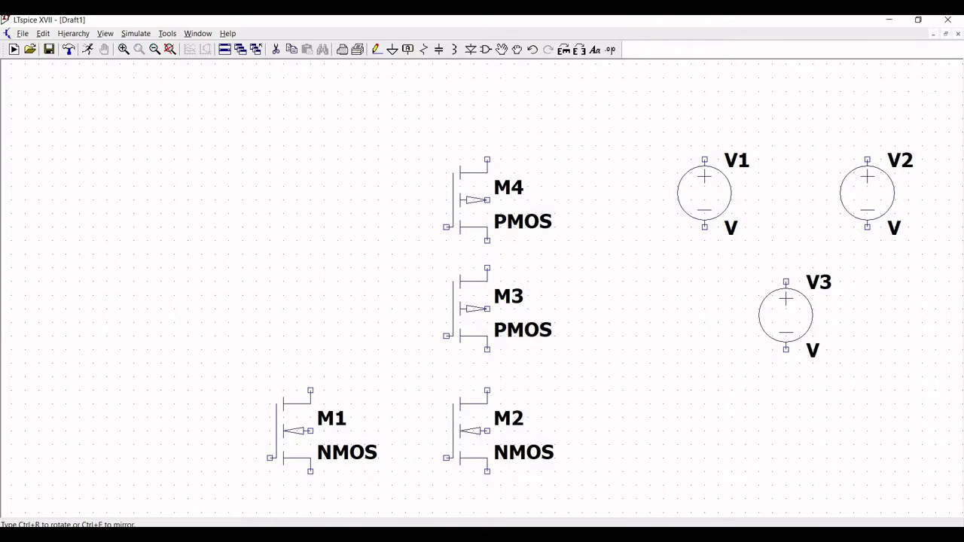
pyautogui.press('Escape')
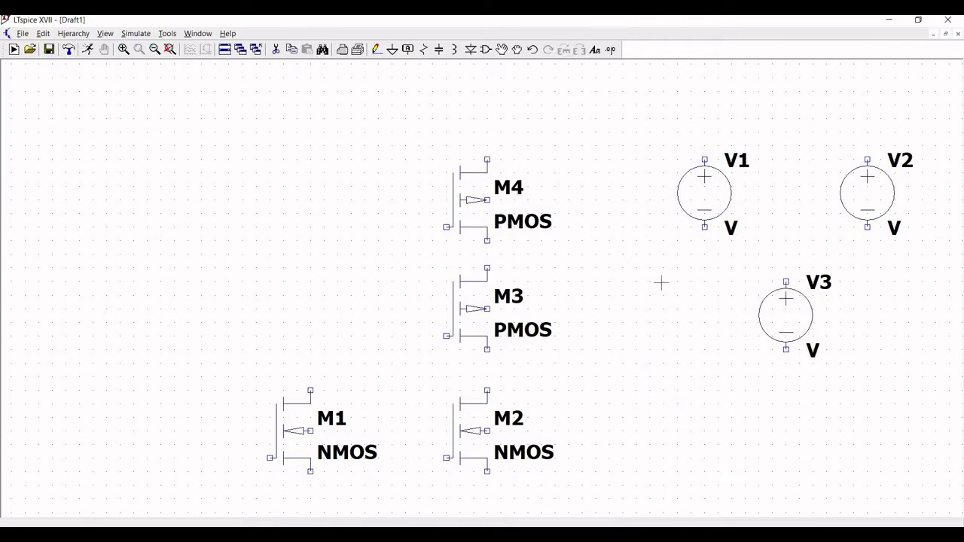
# Rename sources V1, V2 and V3 to VDD, VA and VB respectively.
pyautogui.rightClick(707, 178)
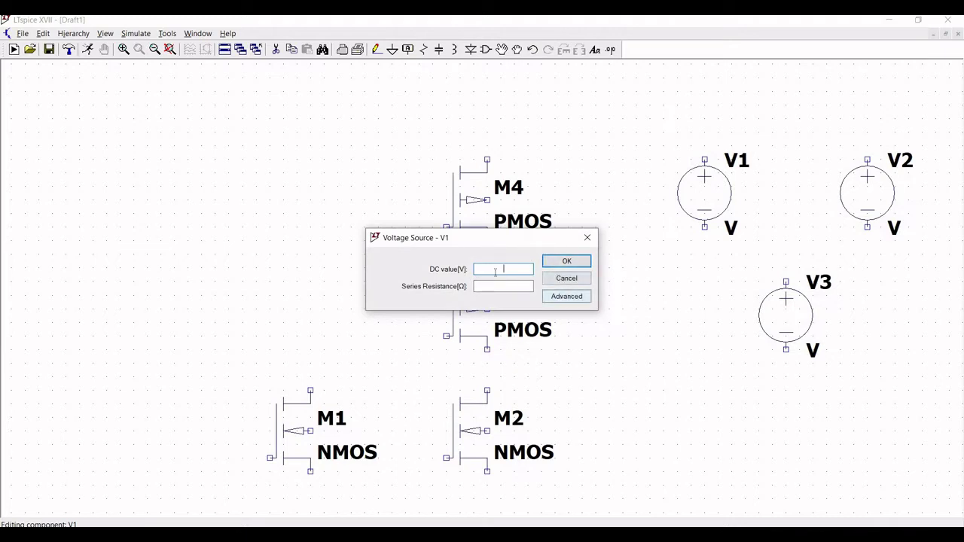
pyautogui.click(587, 237)
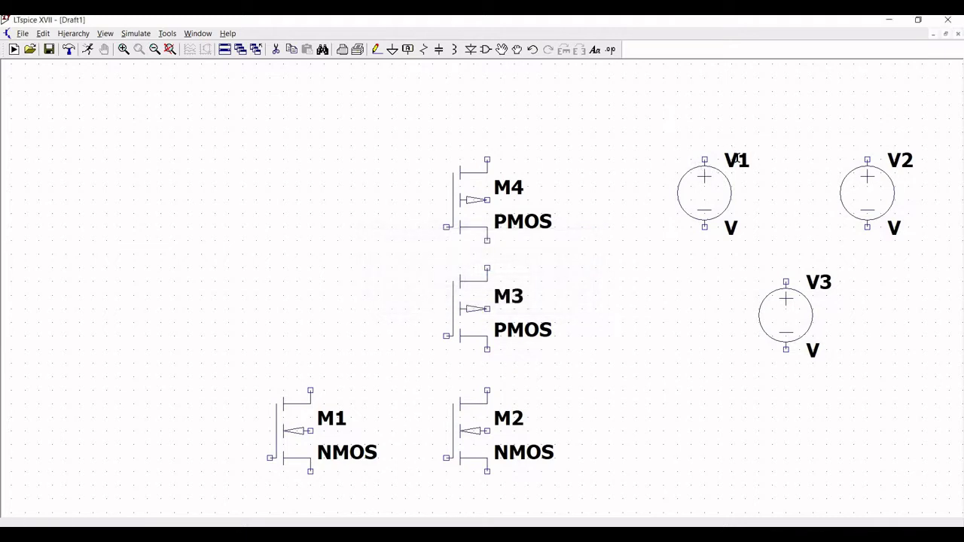
pyautogui.rightClick(738, 161)
pyautogui.write('VDD')
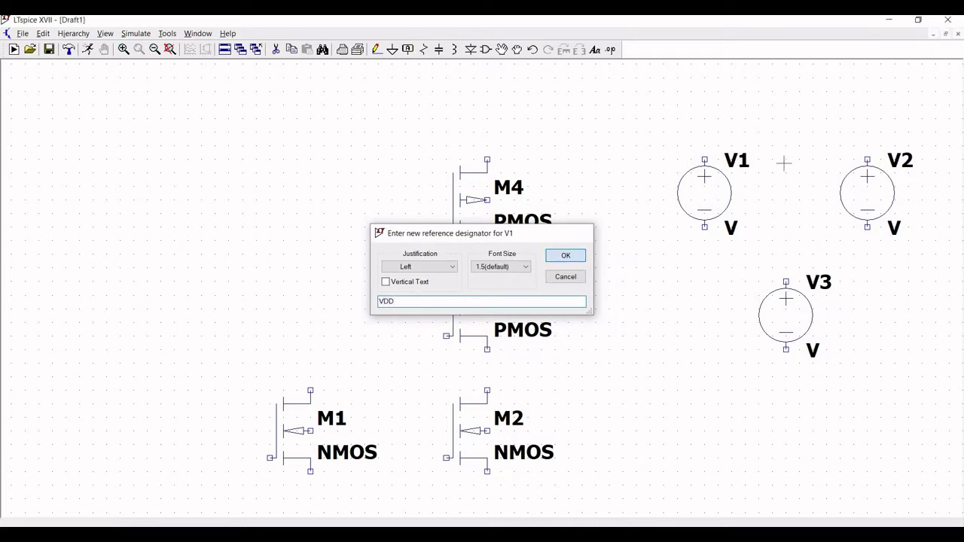
pyautogui.press('Return')
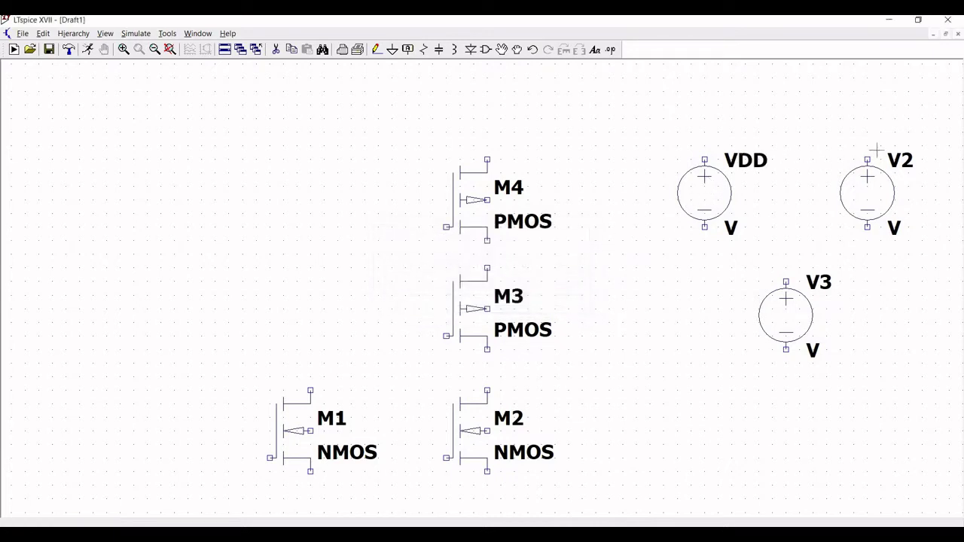
pyautogui.rightClick(900, 160)
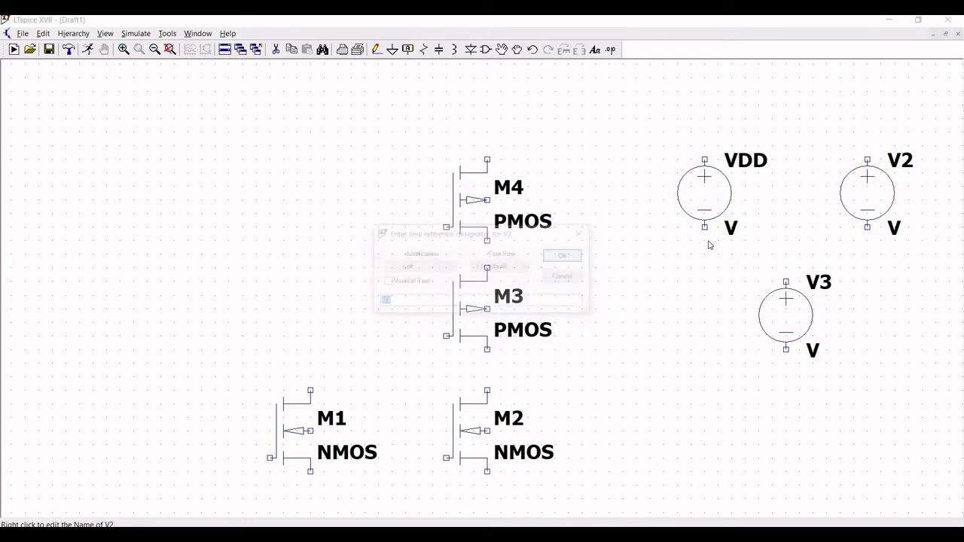
pyautogui.write('VA')
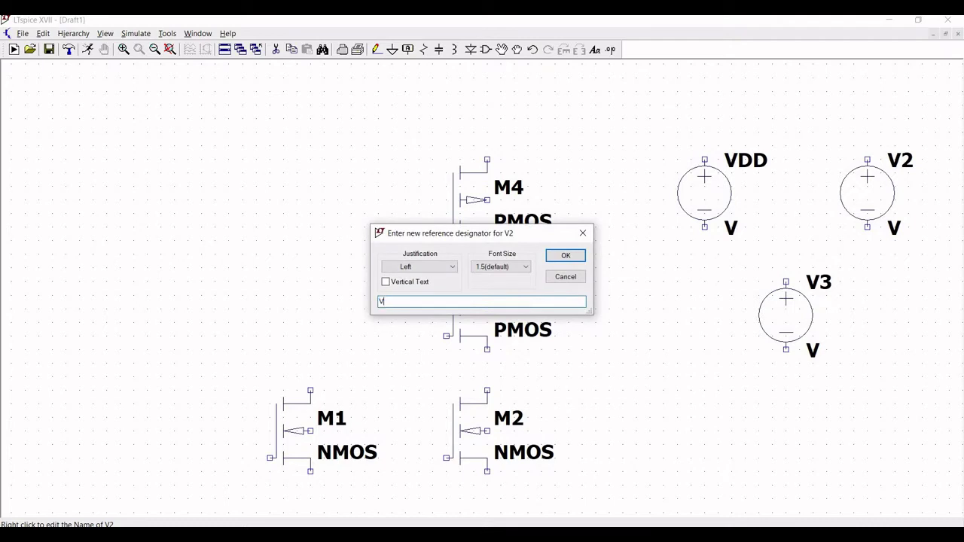
pyautogui.click(565, 257)
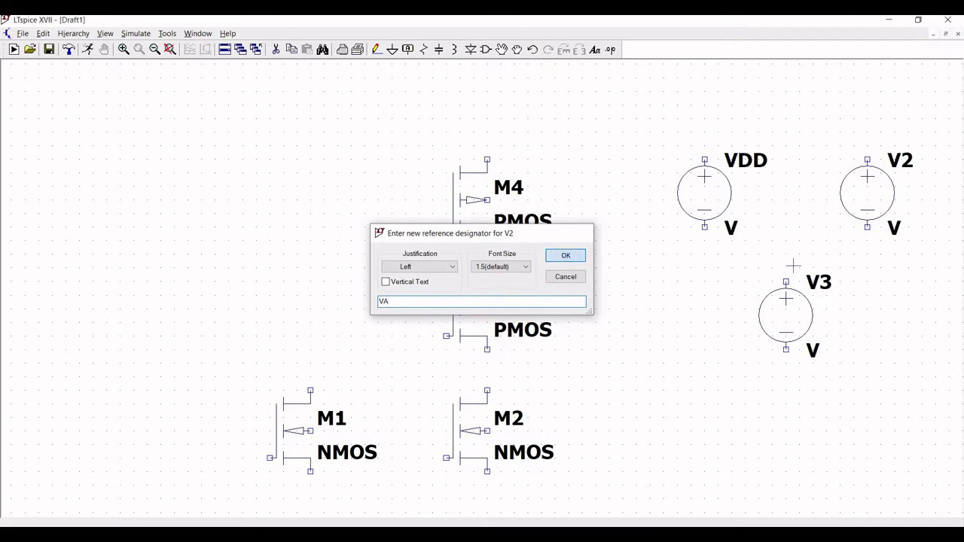
pyautogui.rightClick(824, 282)
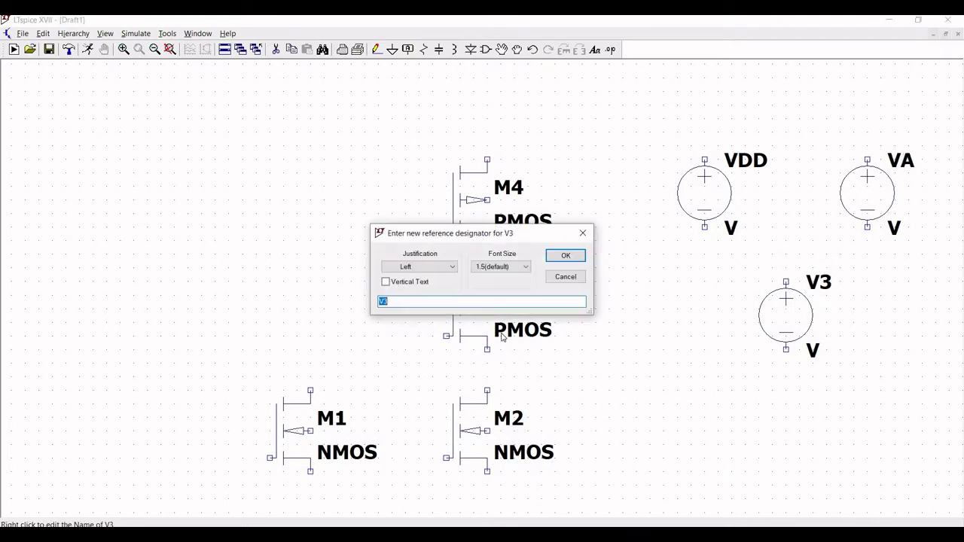
pyautogui.write('VB')
pyautogui.click(562, 257)
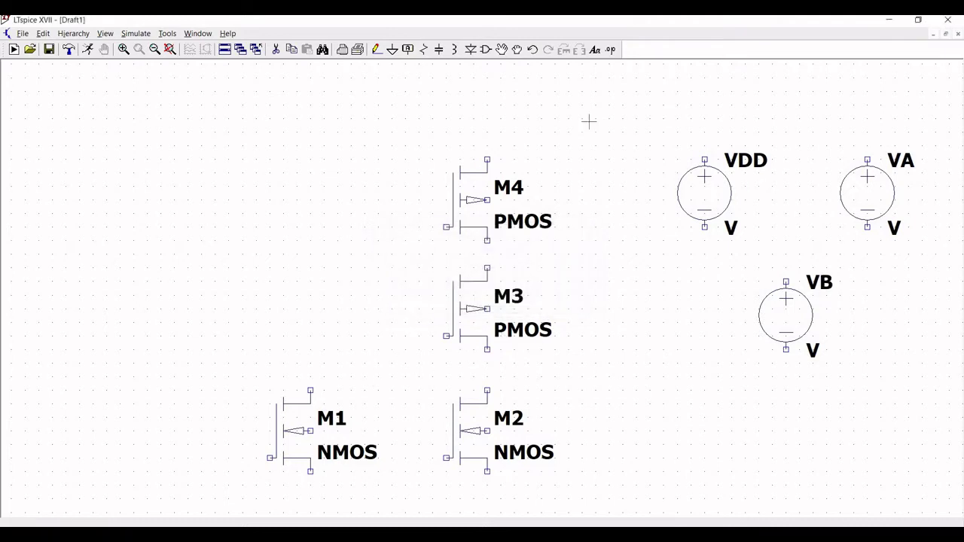
# Ground the negative terminals of the VDD, VA and VB sources.
pyautogui.click(393, 50)
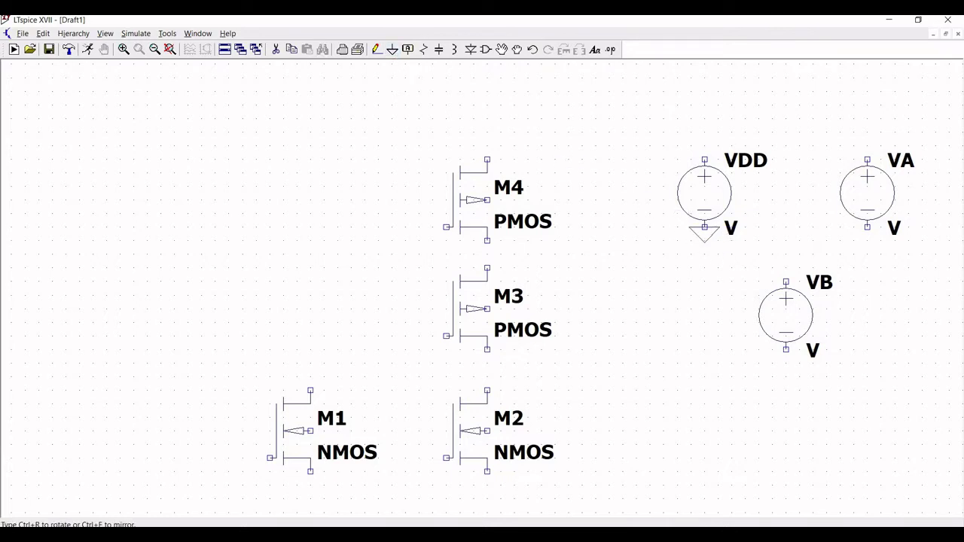
pyautogui.click(704, 227)
pyautogui.click(866, 226)
pyautogui.click(786, 349)
pyautogui.press('Escape')
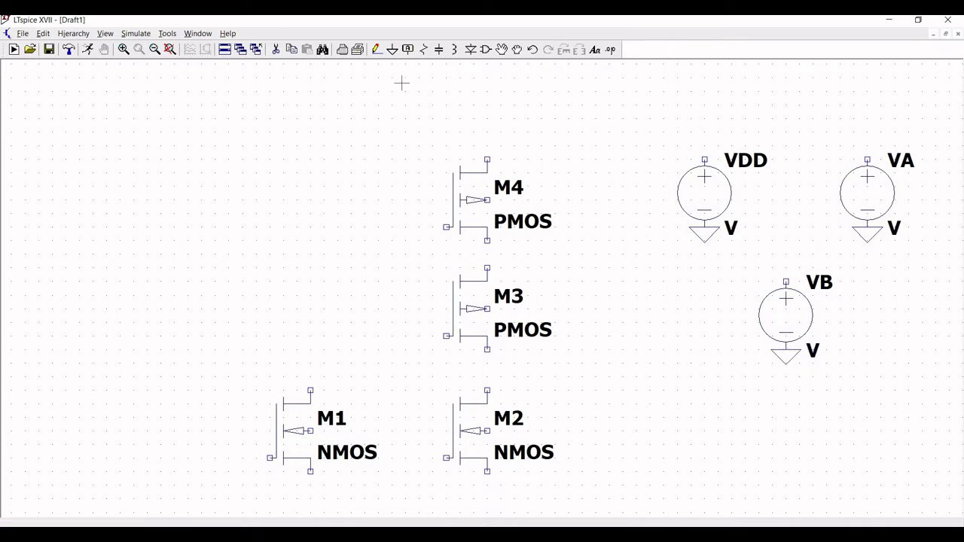
# Draw short wires up from the source top terminals and delete a stray label above VDD.
pyautogui.click(376, 49)
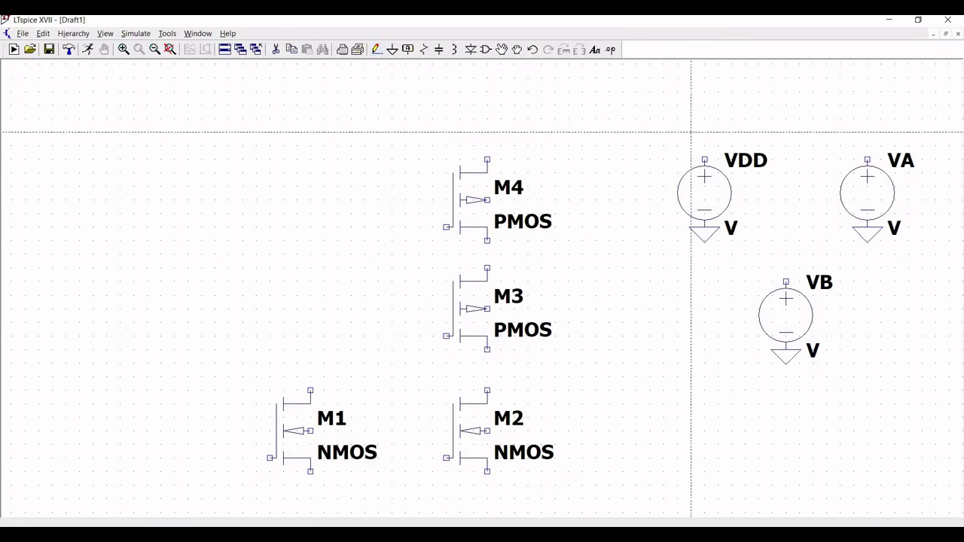
pyautogui.click(704, 159)
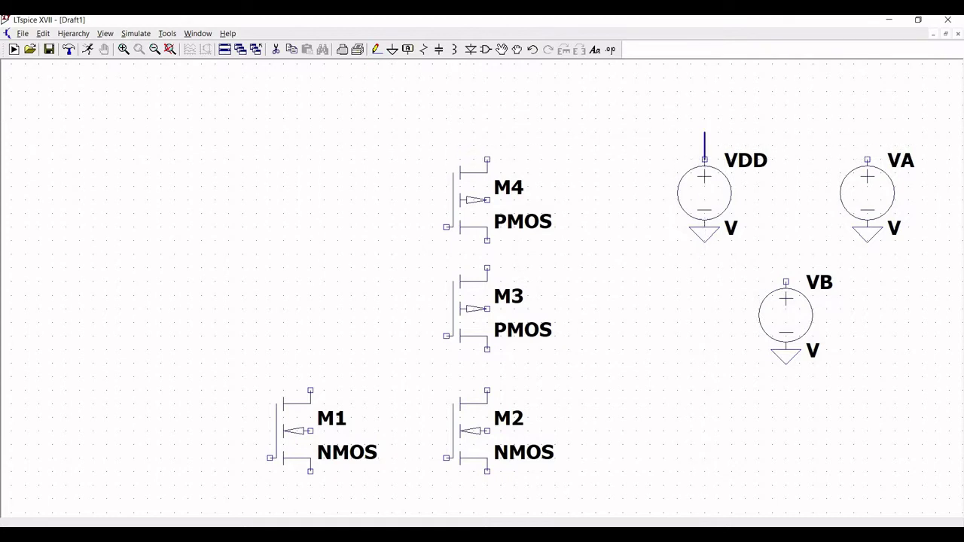
pyautogui.rightClick(704, 133)
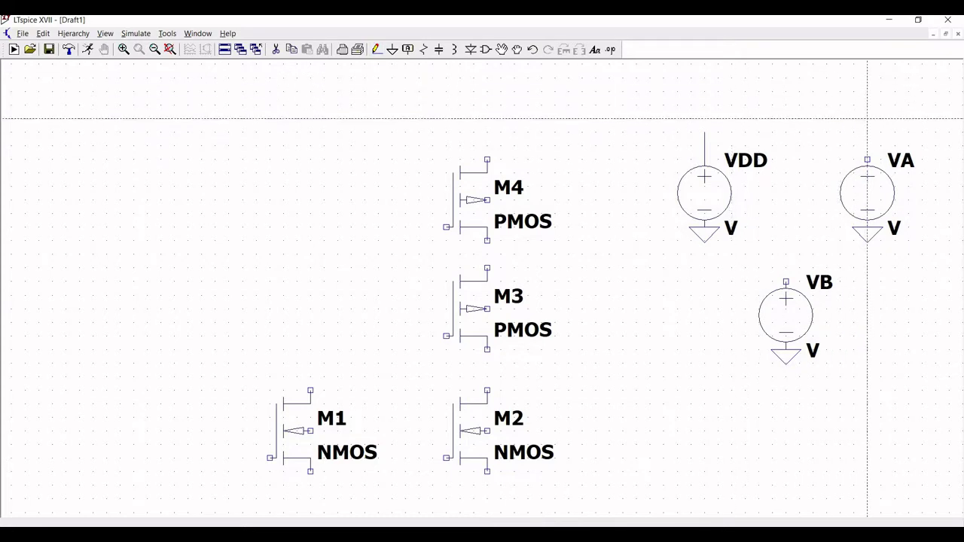
pyautogui.click(867, 159)
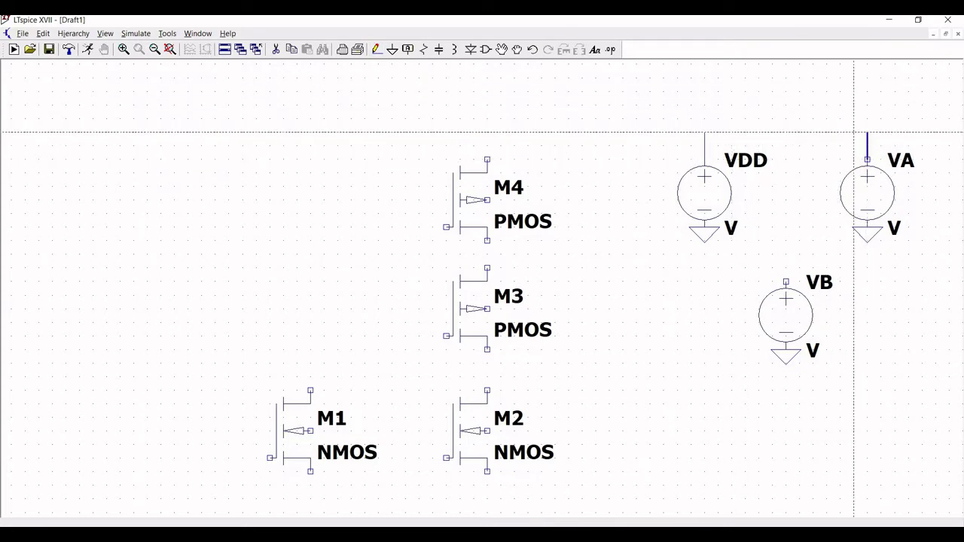
pyautogui.rightClick(853, 133)
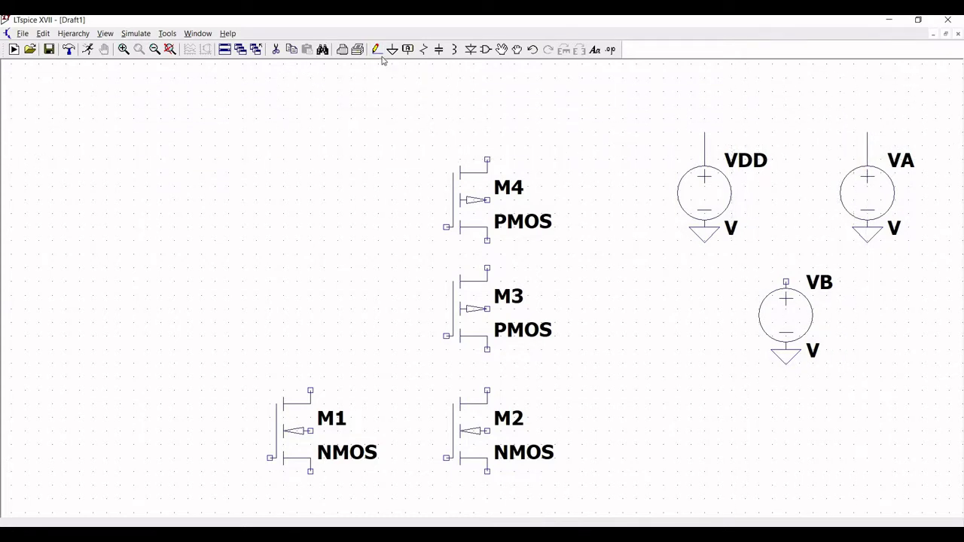
pyautogui.click(785, 282)
pyautogui.click(785, 254)
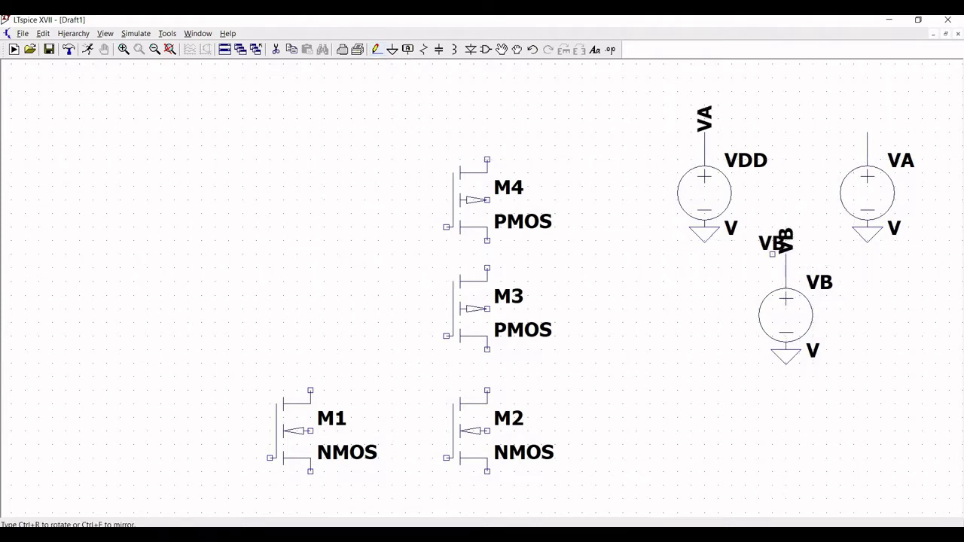
pyautogui.rightClick(667, 129)
pyautogui.click(275, 50)
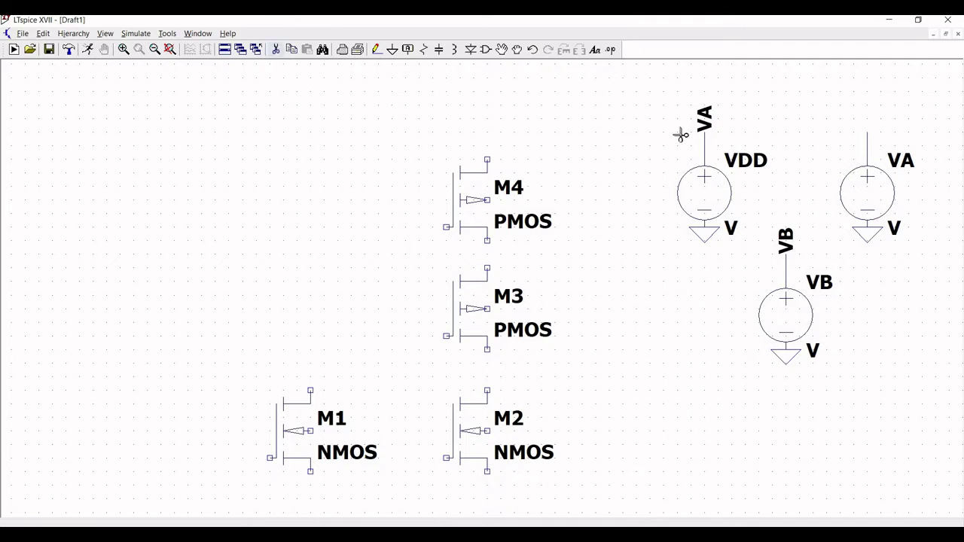
pyautogui.click(708, 111)
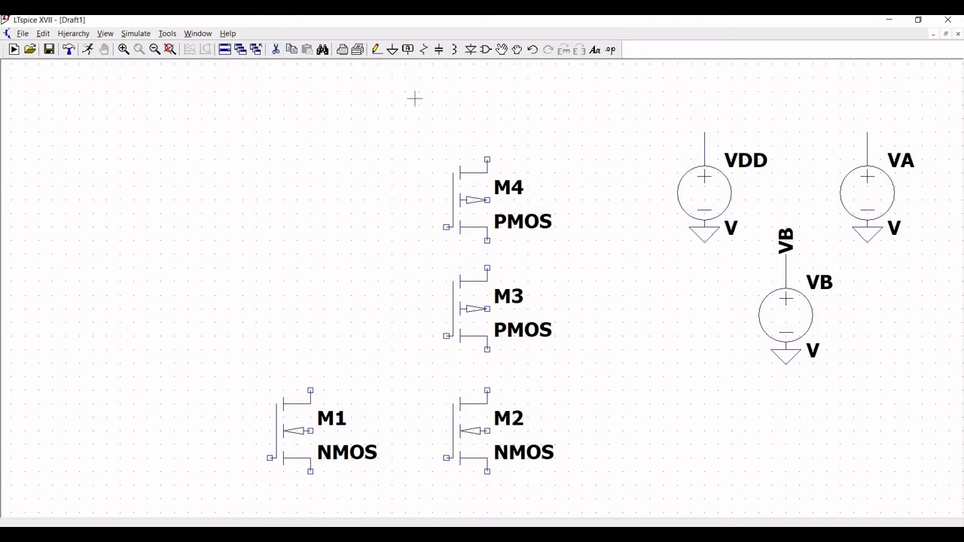
# Place rotated VDD and VA net labels on the VDD and VA top wires.
pyautogui.click(408, 49)
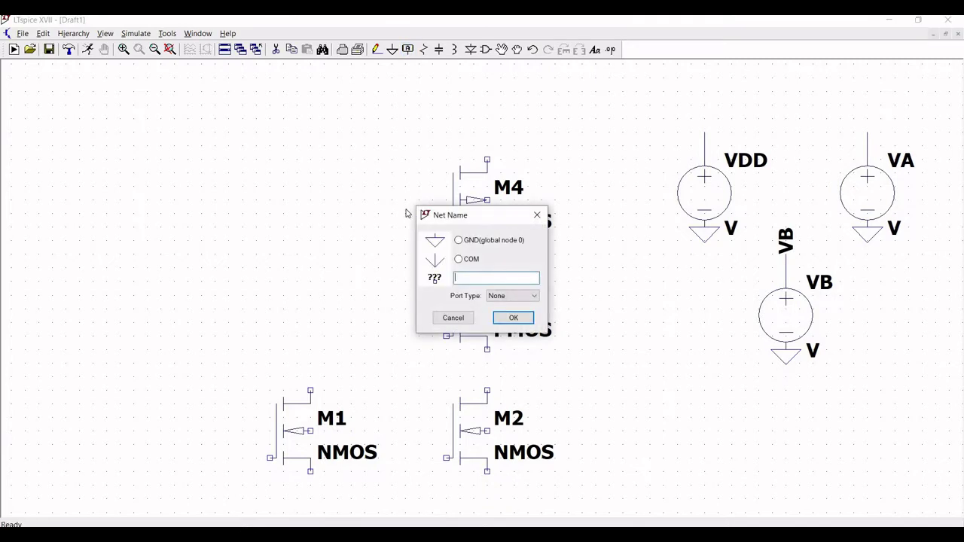
pyautogui.write('VDD')
pyautogui.click(512, 317)
pyautogui.hotkey('ctrl', 'r')
pyautogui.click(704, 132)
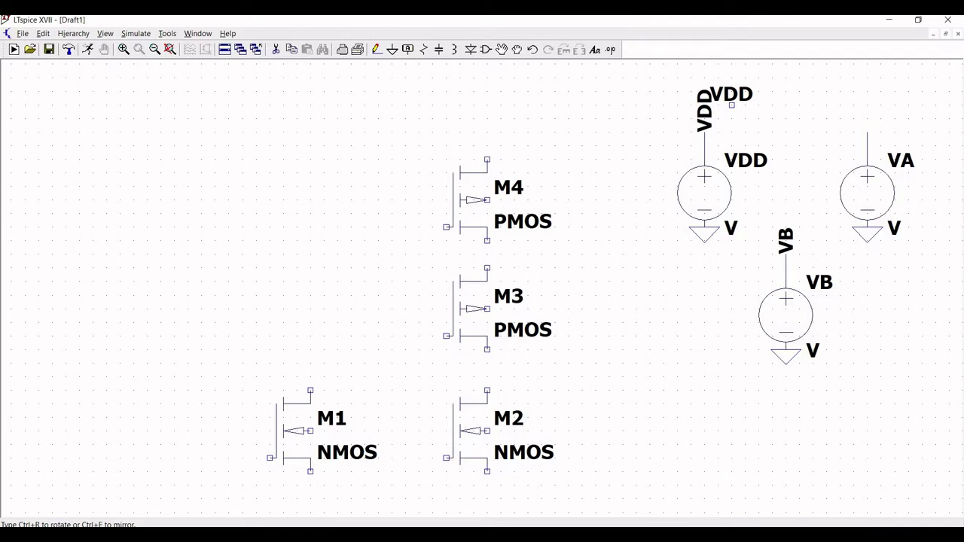
pyautogui.press('Escape')
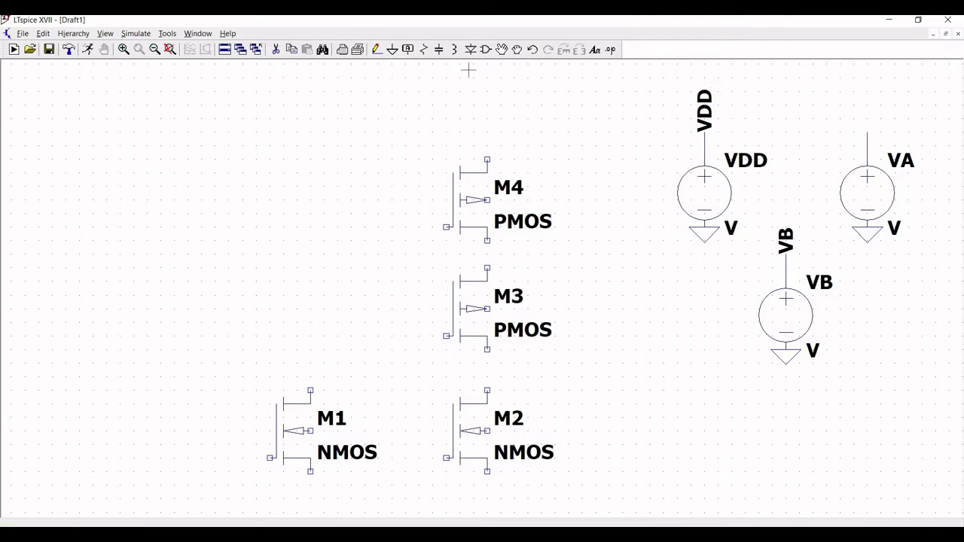
pyautogui.click(407, 49)
pyautogui.write('VA')
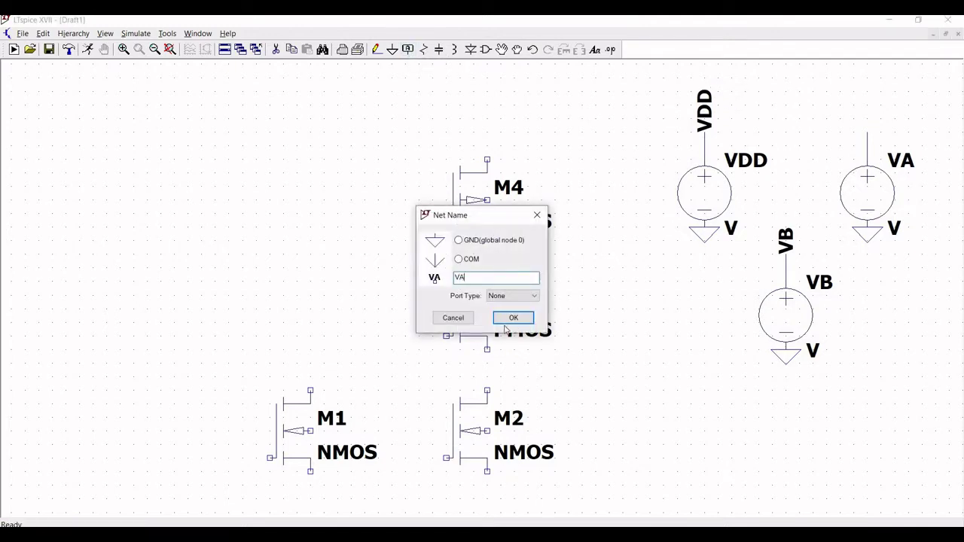
pyautogui.click(512, 319)
pyautogui.hotkey('ctrl', 'r')
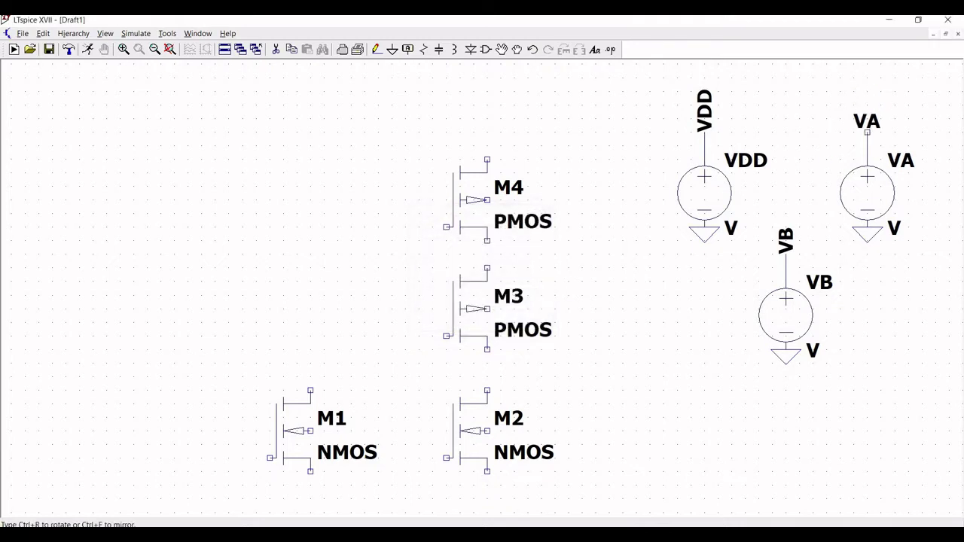
pyautogui.click(868, 133)
pyautogui.press('Escape')
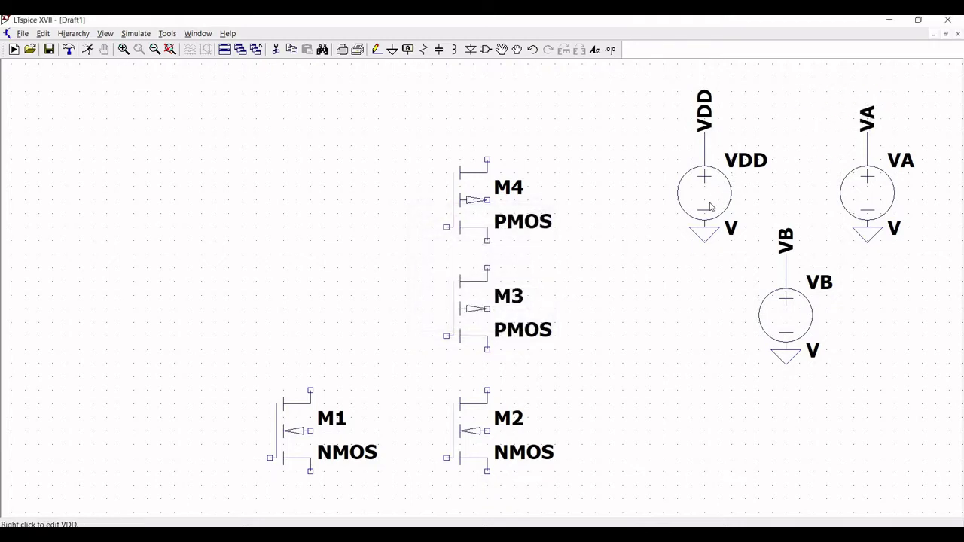
# Set the VDD source to a 1 V DC value.
pyautogui.rightClick(710, 206)
pyautogui.write('1')
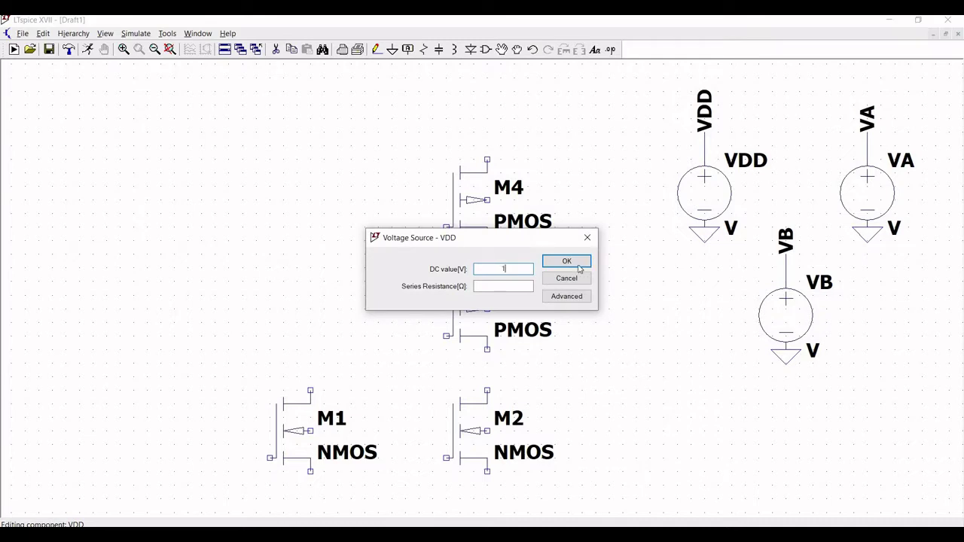
pyautogui.click(579, 264)
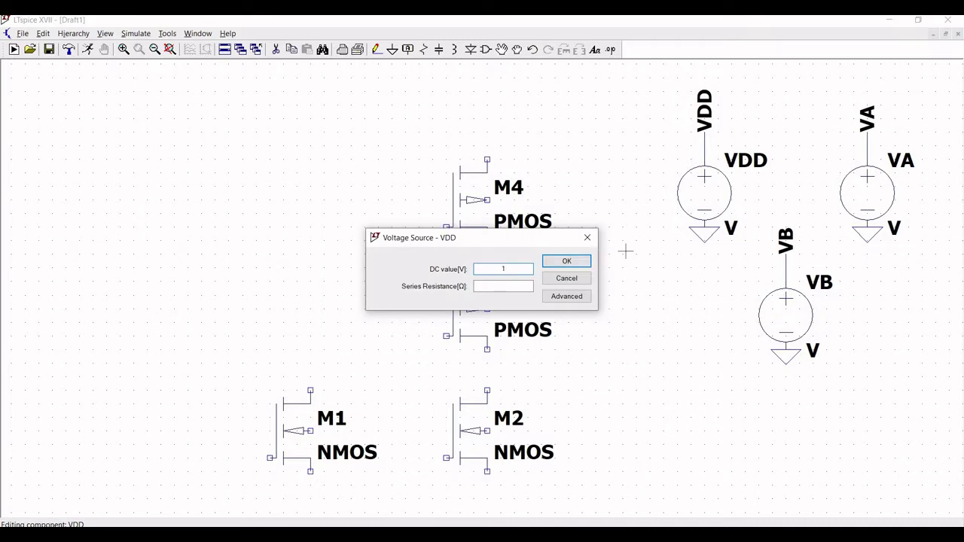
# Make VA a PULSE source: 0 to 1 V, 6n delay, zero rise and fall, 3n on-time.
pyautogui.rightClick(867, 188)
pyautogui.click(557, 298)
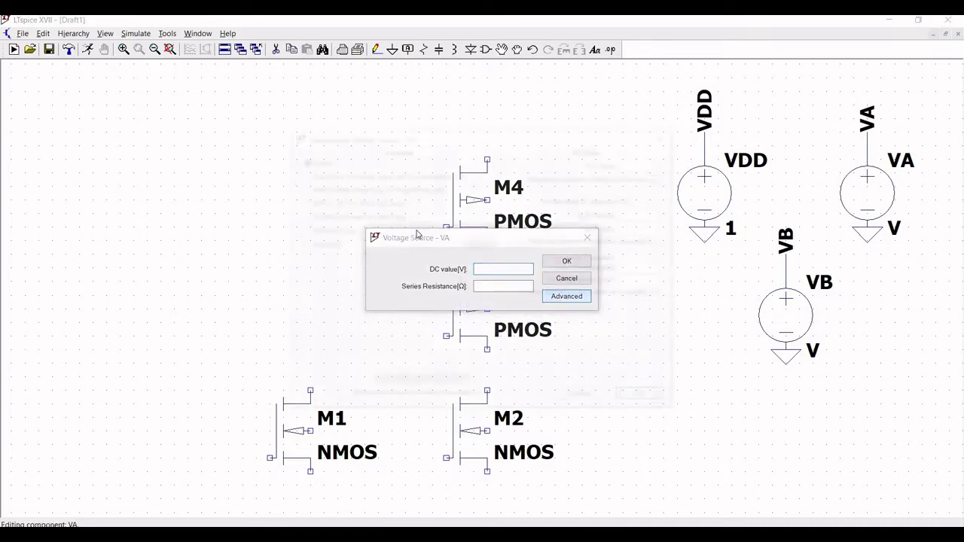
pyautogui.click(325, 174)
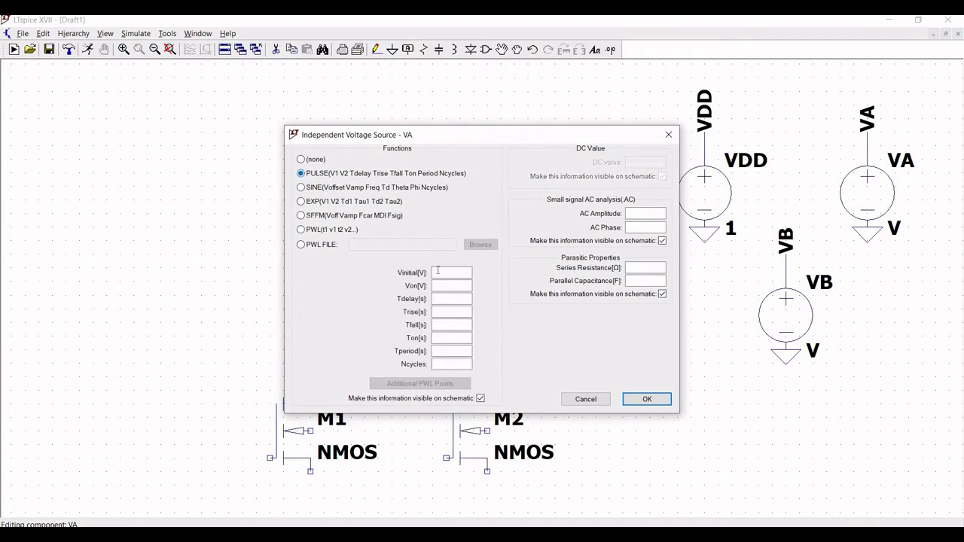
pyautogui.click(440, 275)
pyautogui.write('0')
pyautogui.click(440, 285)
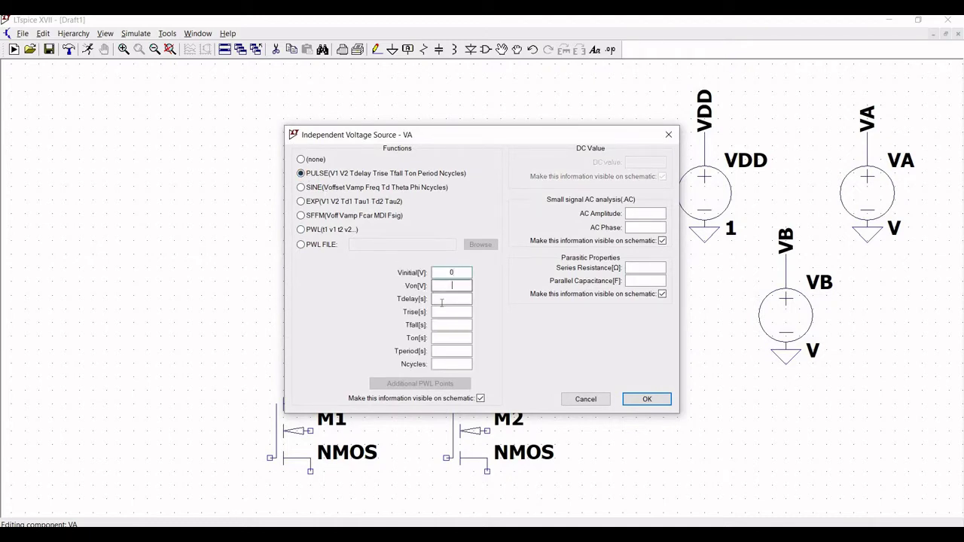
pyautogui.write('1')
pyautogui.press('Tab')
pyautogui.write('6n')
pyautogui.press('Tab')
pyautogui.write('0')
pyautogui.press('Tab')
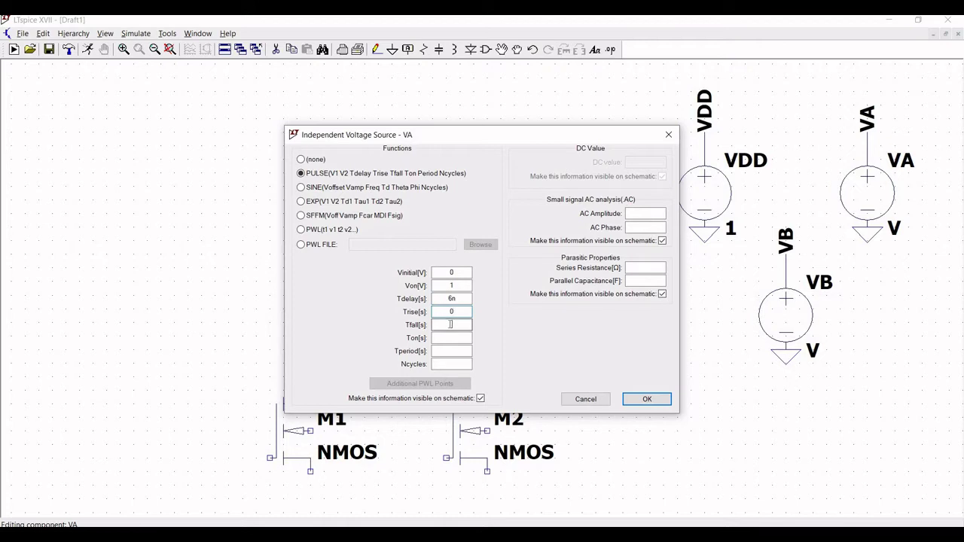
pyautogui.write('0')
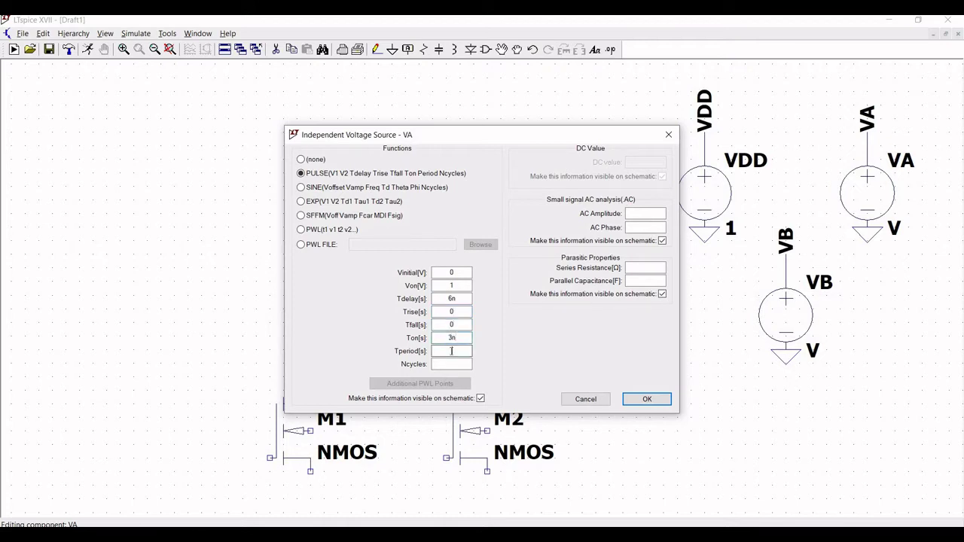
pyautogui.write('10n')
pyautogui.press('Return')
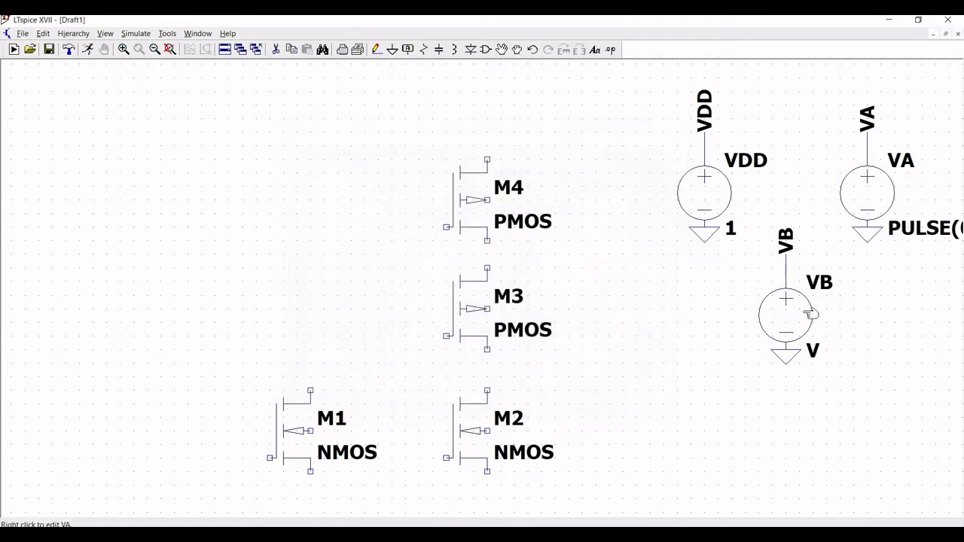
# Set VB to PULSE 0 to 1 V, 6n delay, zero rise/fall, 3n on-time, 10n period.
pyautogui.rightClick(803, 314)
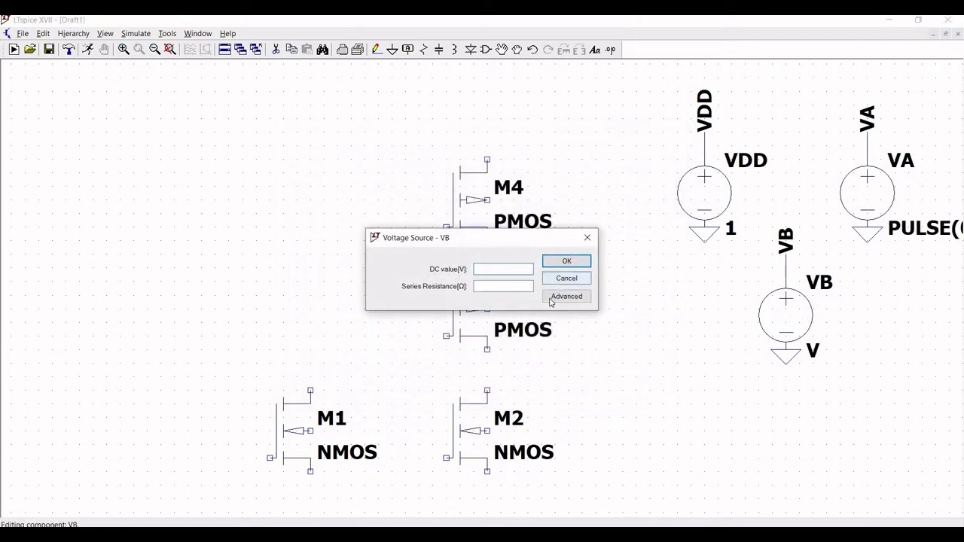
pyautogui.click(560, 296)
pyautogui.click(300, 173)
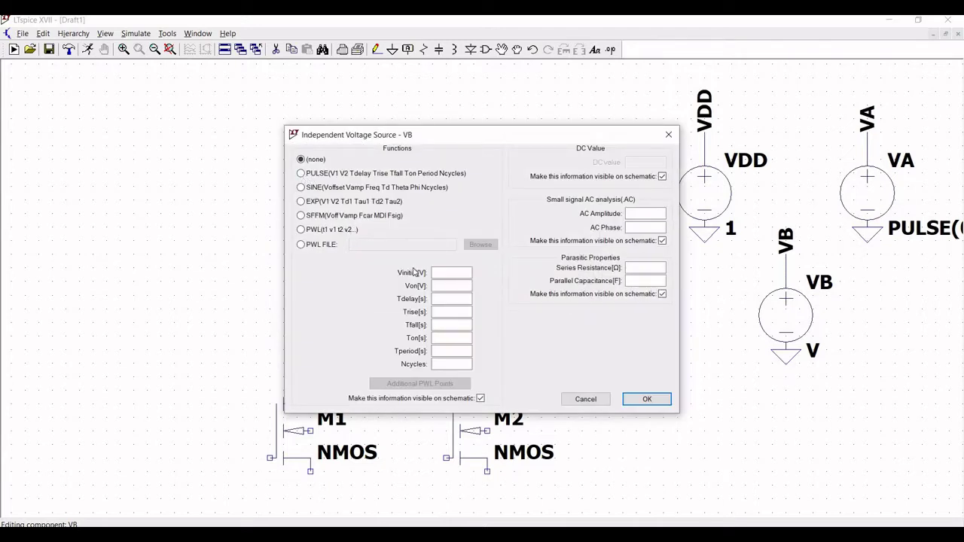
pyautogui.click(459, 286)
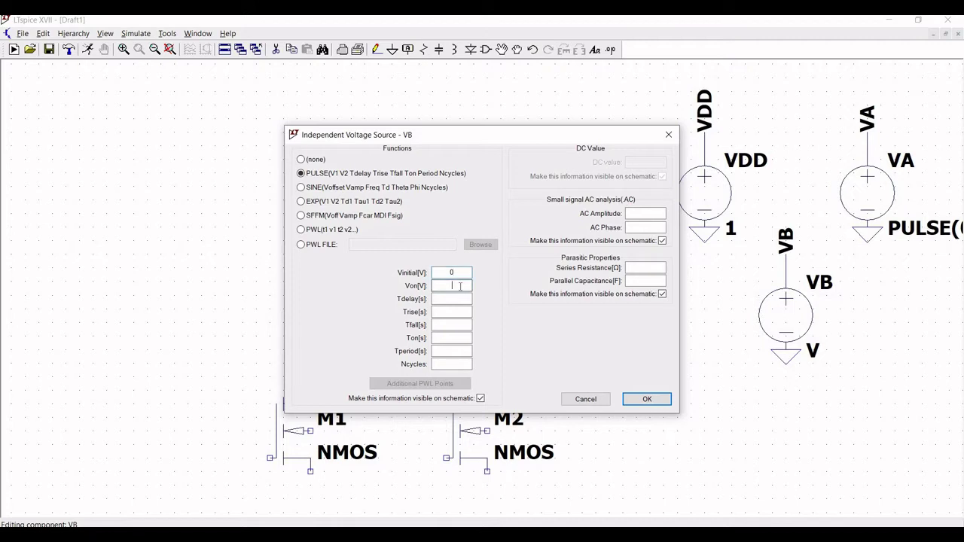
pyautogui.write('1')
pyautogui.click(457, 300)
pyautogui.write('6n')
pyautogui.click(458, 313)
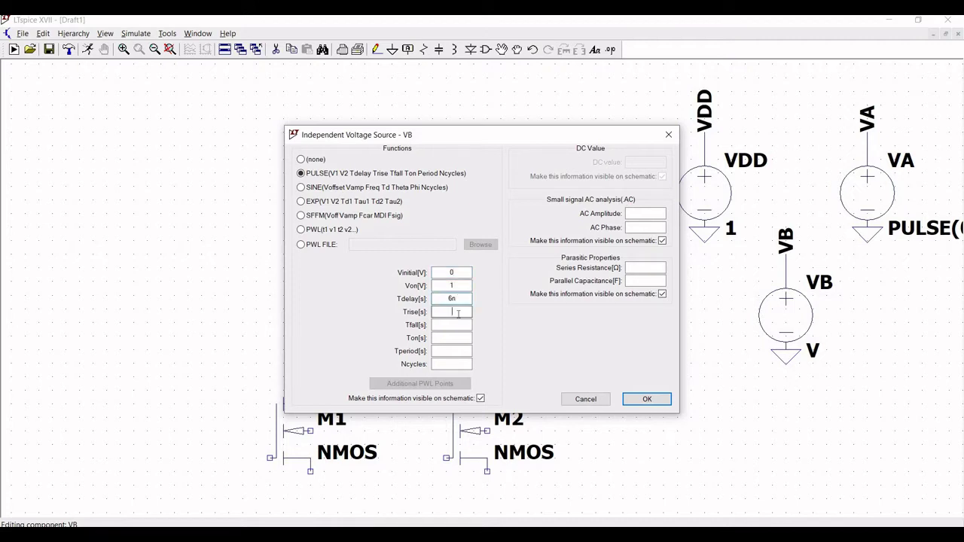
pyautogui.click(456, 323)
pyautogui.click(452, 337)
pyautogui.click(447, 351)
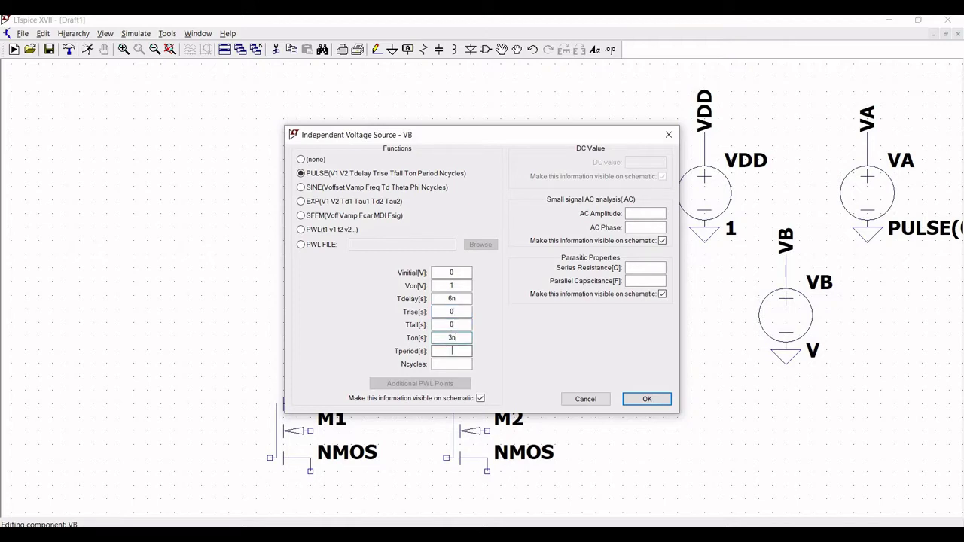
pyautogui.write('10n')
pyautogui.click(629, 399)
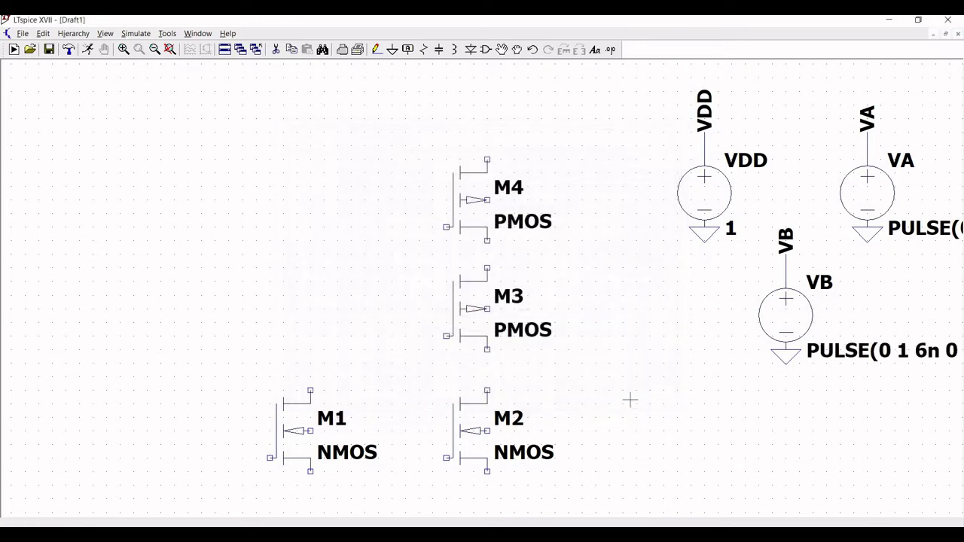
# Wire M4's bottom to M3's top and M3 down to M2's top terminal in series.
pyautogui.moveTo(618, 306); pyautogui.dragTo(443, 305)
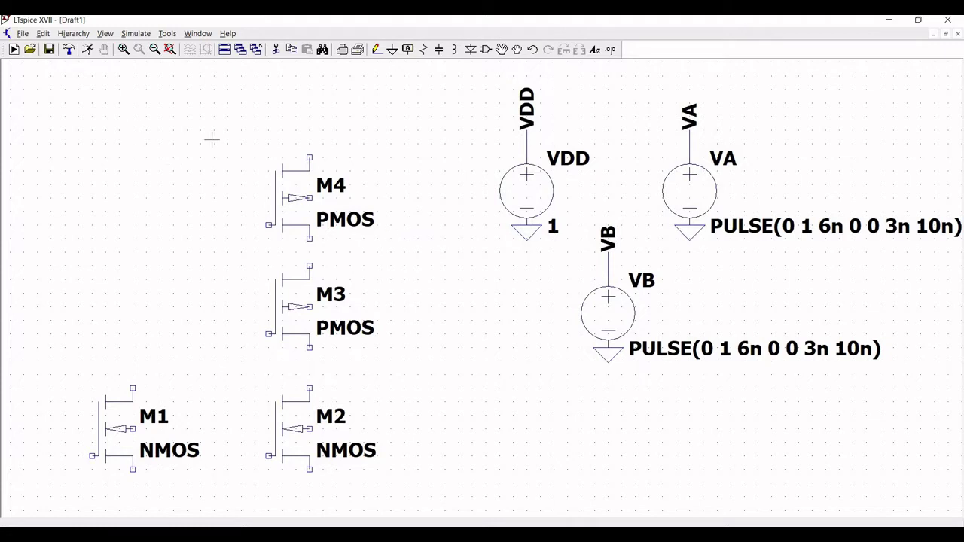
pyautogui.click(376, 50)
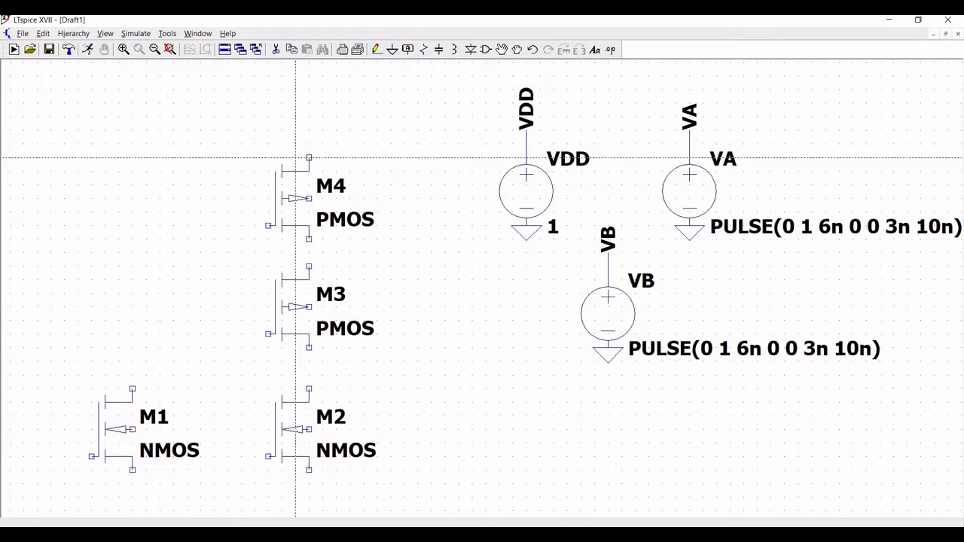
pyautogui.click(308, 159)
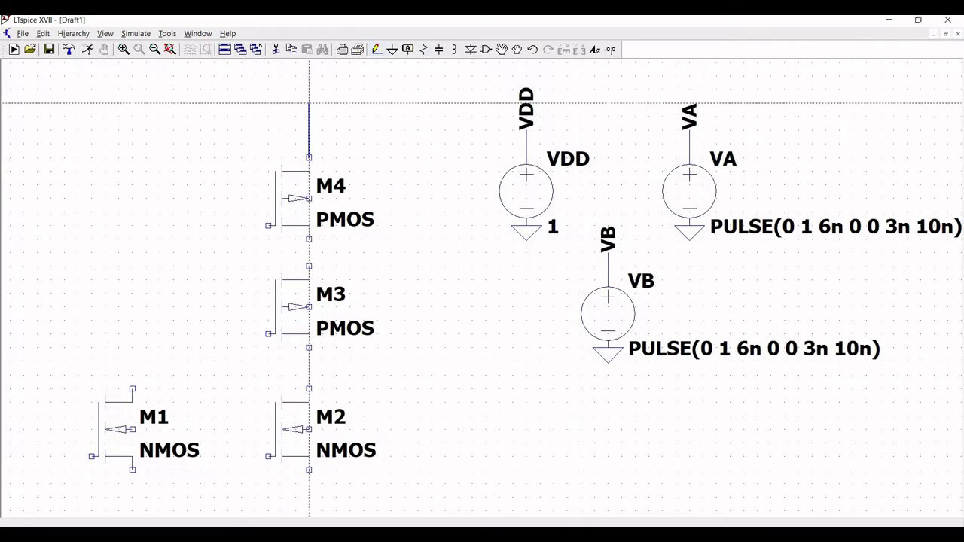
pyautogui.rightClick(309, 117)
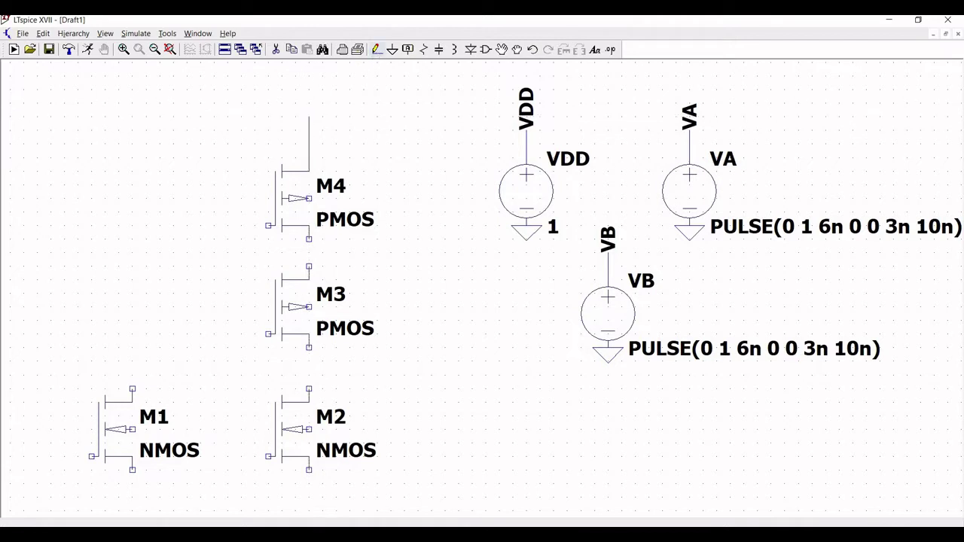
pyautogui.click(308, 239)
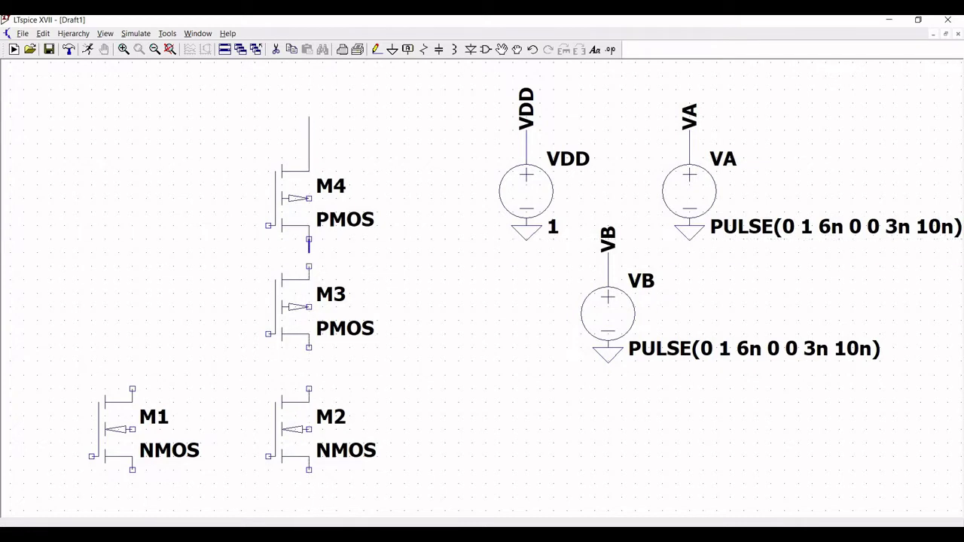
pyautogui.click(308, 266)
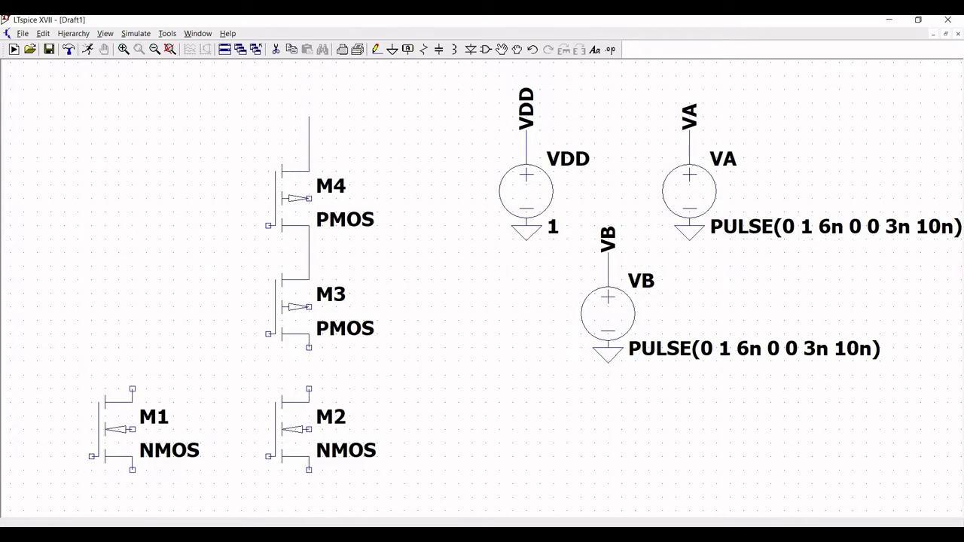
pyautogui.click(308, 347)
pyautogui.click(309, 389)
pyautogui.click(392, 49)
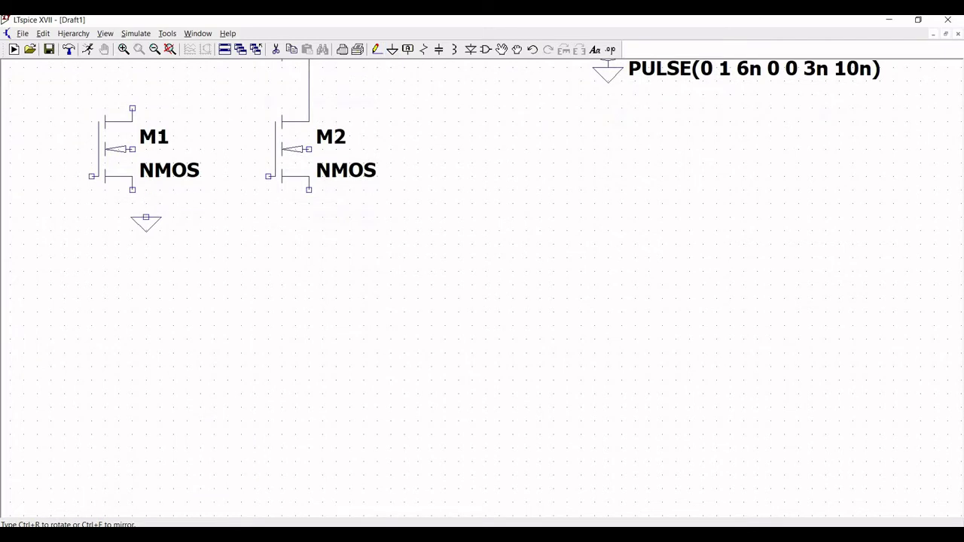
# Place ground symbols below M1 and M2.
pyautogui.click(132, 217)
pyautogui.click(309, 217)
pyautogui.press('Escape')
pyautogui.press('space')
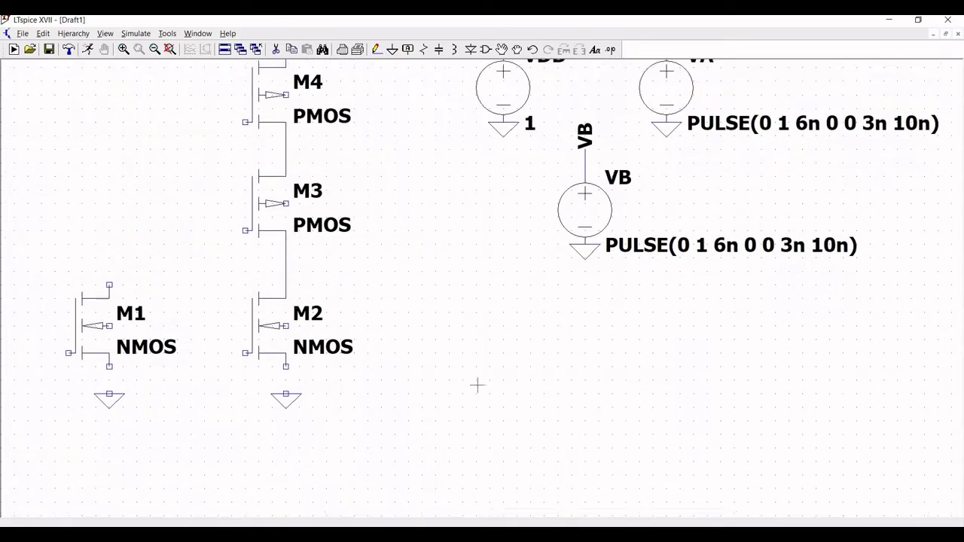
# Wire the source pins of M1 and M2 to their grounds.
pyautogui.click(375, 49)
pyautogui.scroll(-3, 126, 385)
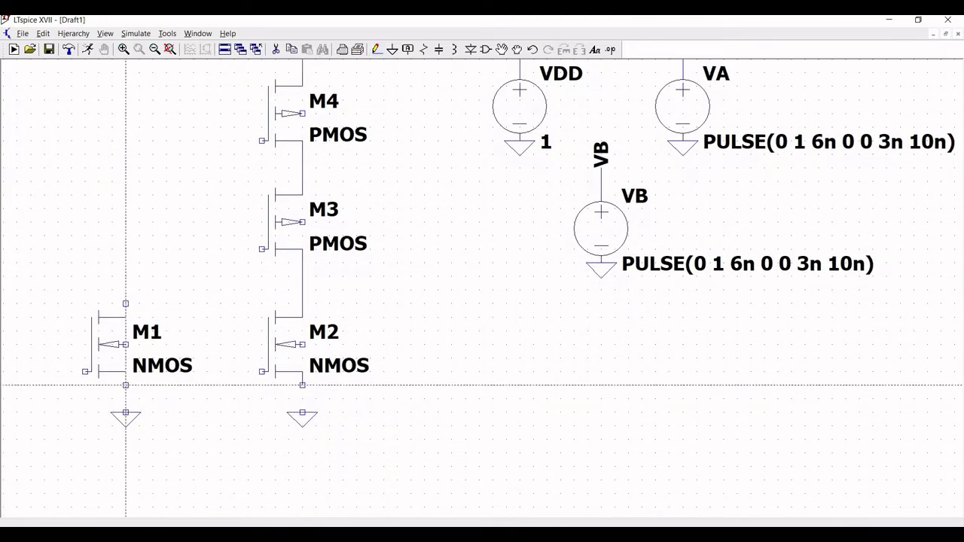
pyautogui.click(126, 384)
pyautogui.click(126, 413)
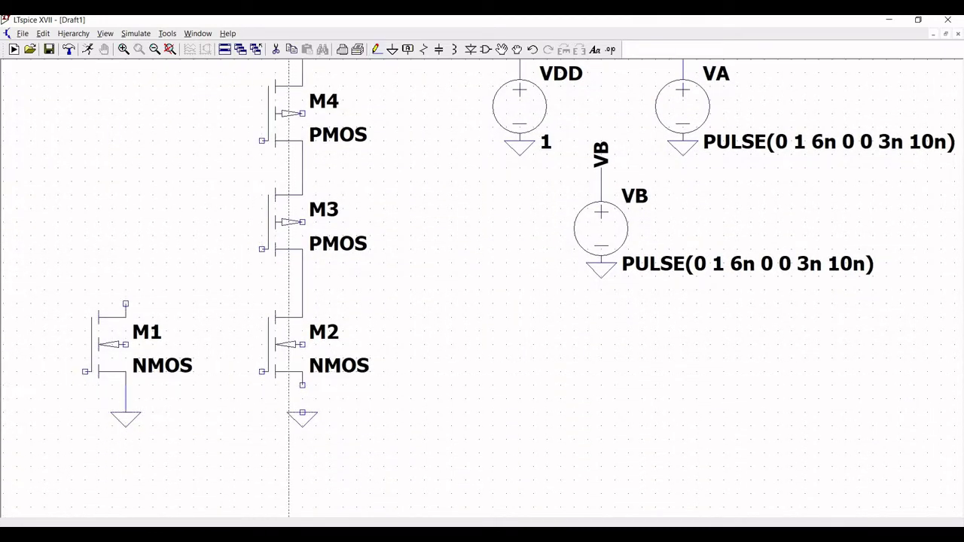
pyautogui.click(302, 384)
pyautogui.click(302, 412)
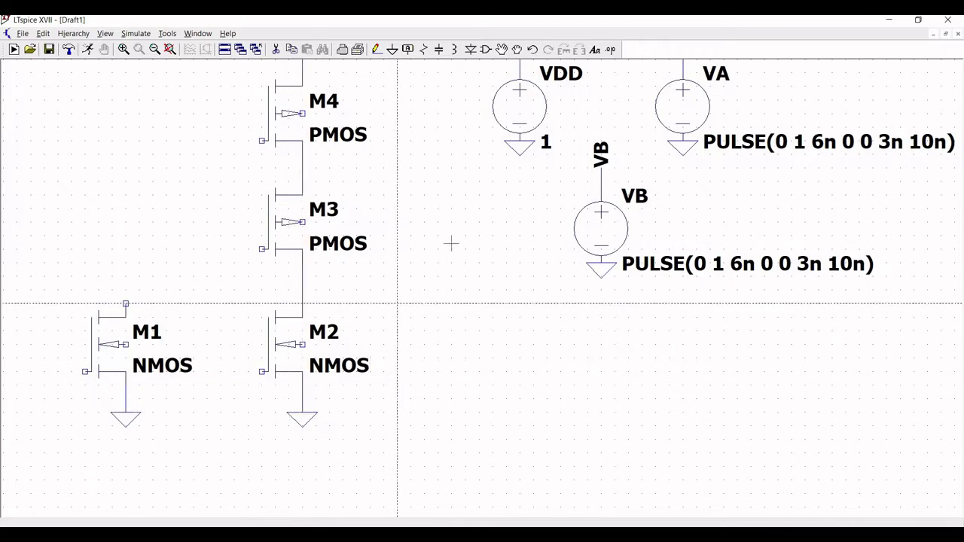
pyautogui.press('Escape')
pyautogui.scroll(3, 430, 317)
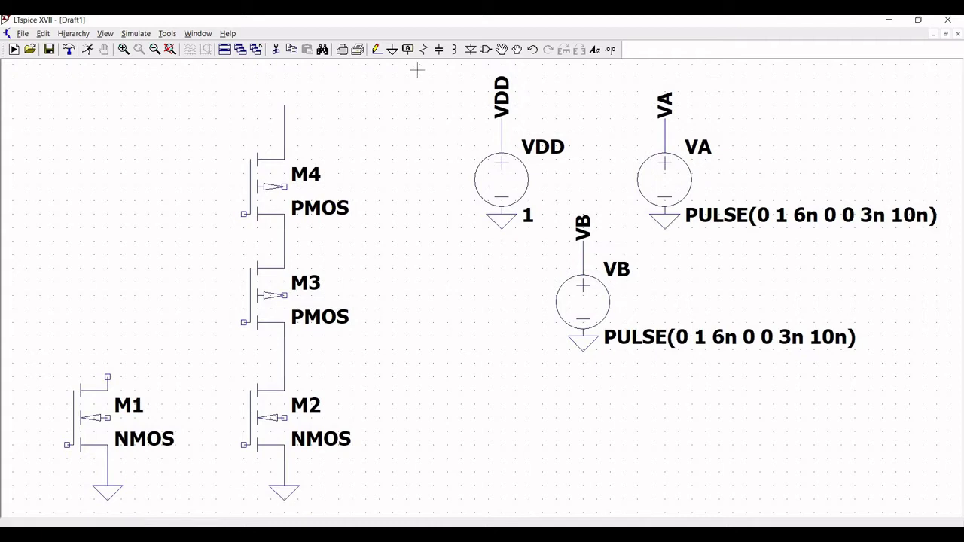
# Draw two input wires from the left edge to the M4 and M3 gates.
pyautogui.click(376, 49)
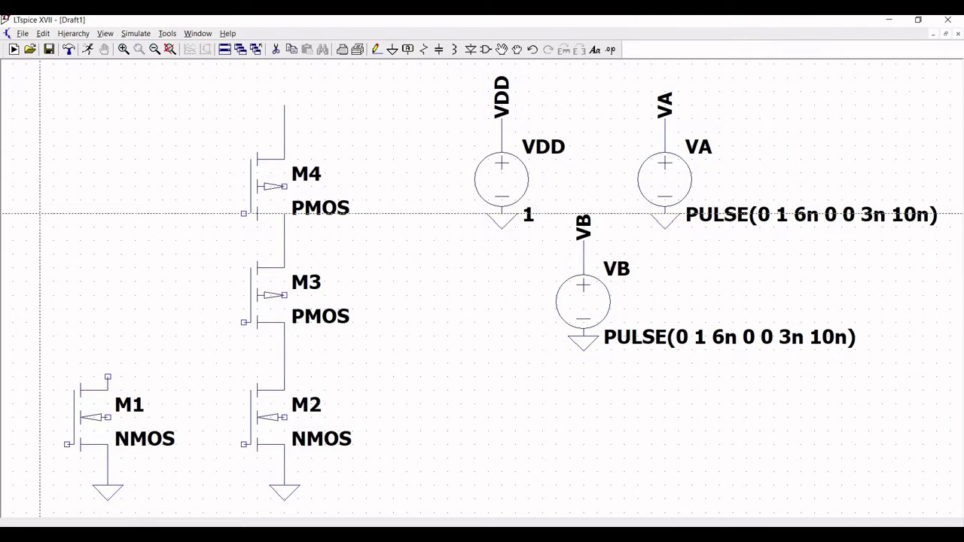
pyautogui.click(40, 214)
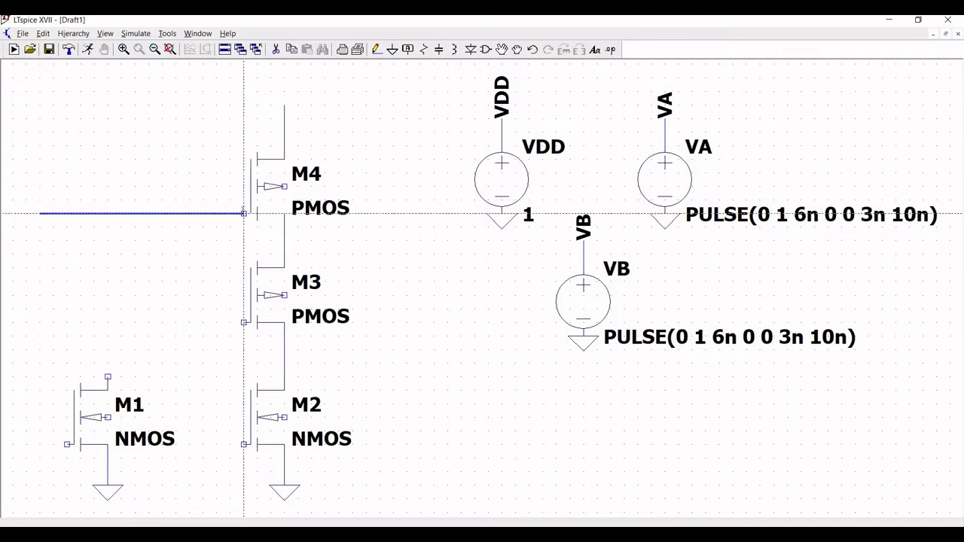
pyautogui.click(243, 213)
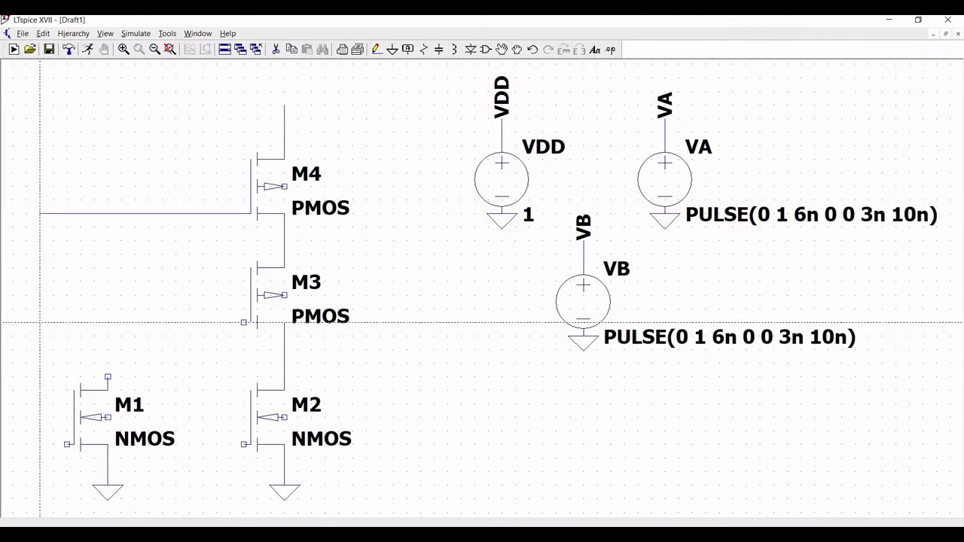
pyautogui.click(41, 323)
pyautogui.rightClick(243, 322)
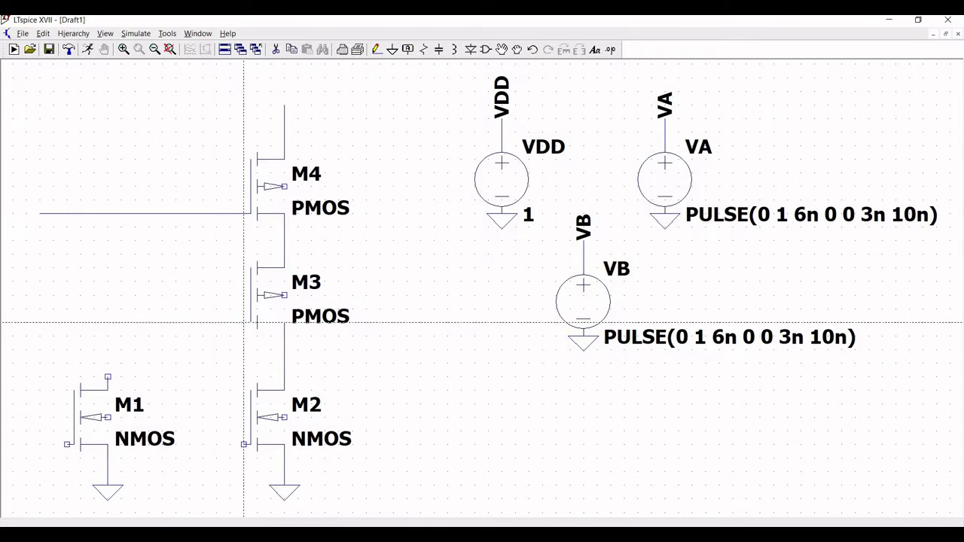
pyautogui.click(243, 322)
# Branch the M3 input line down to M1's gate and the M4 line to M2's gate.
pyautogui.moveTo(101, 264); pyautogui.dragTo(245, 309)
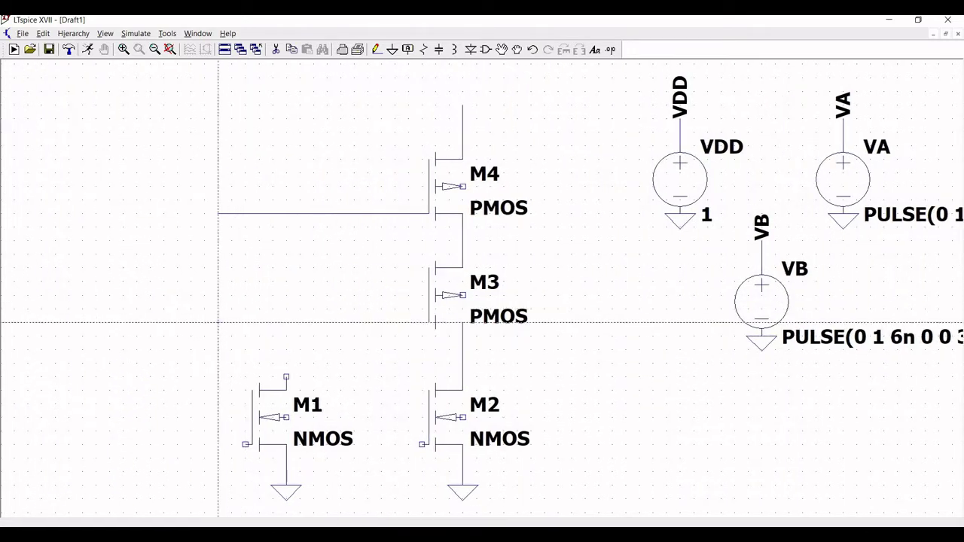
pyautogui.click(218, 323)
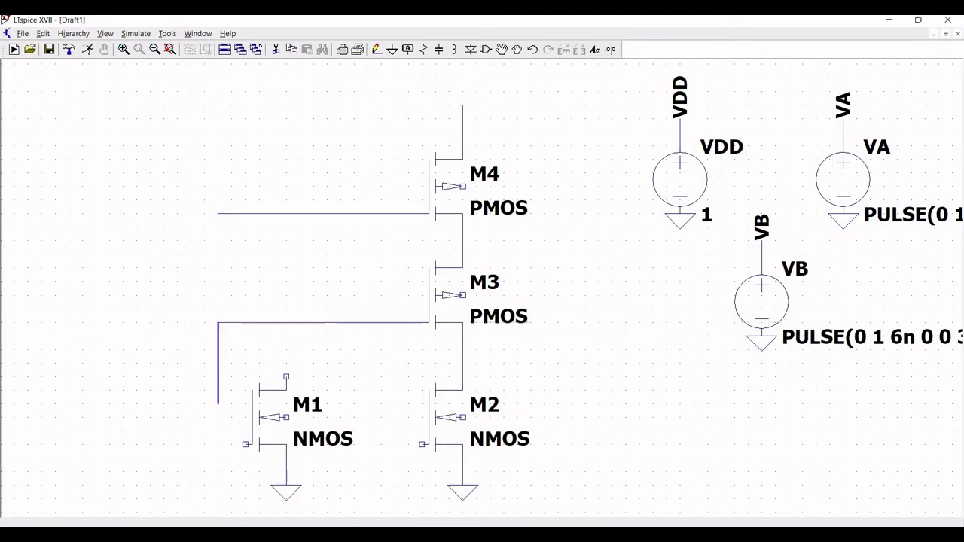
pyautogui.click(218, 444)
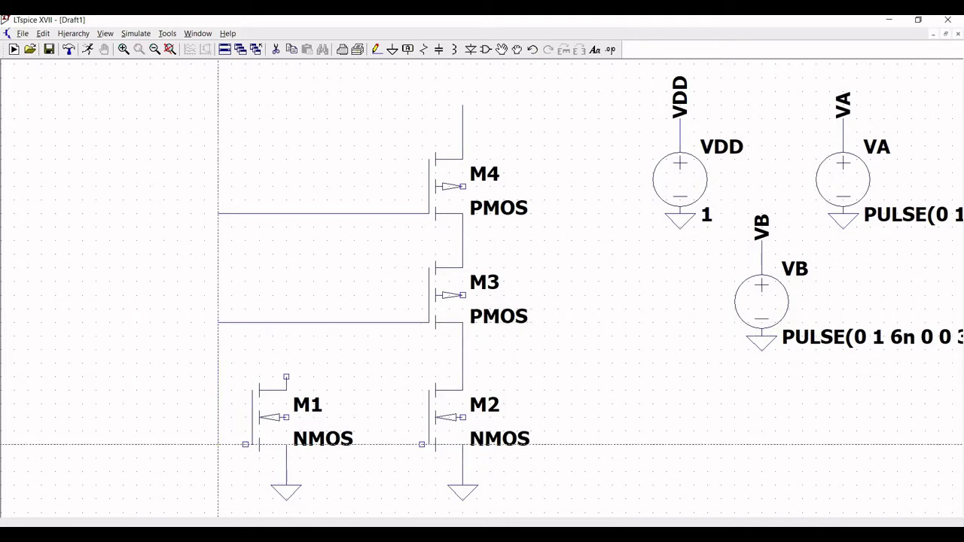
pyautogui.click(245, 444)
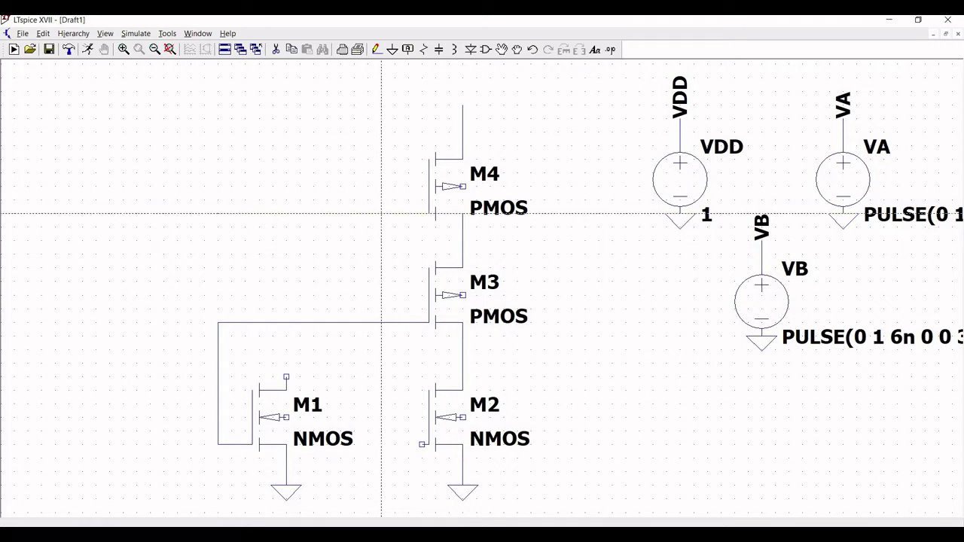
pyautogui.click(381, 214)
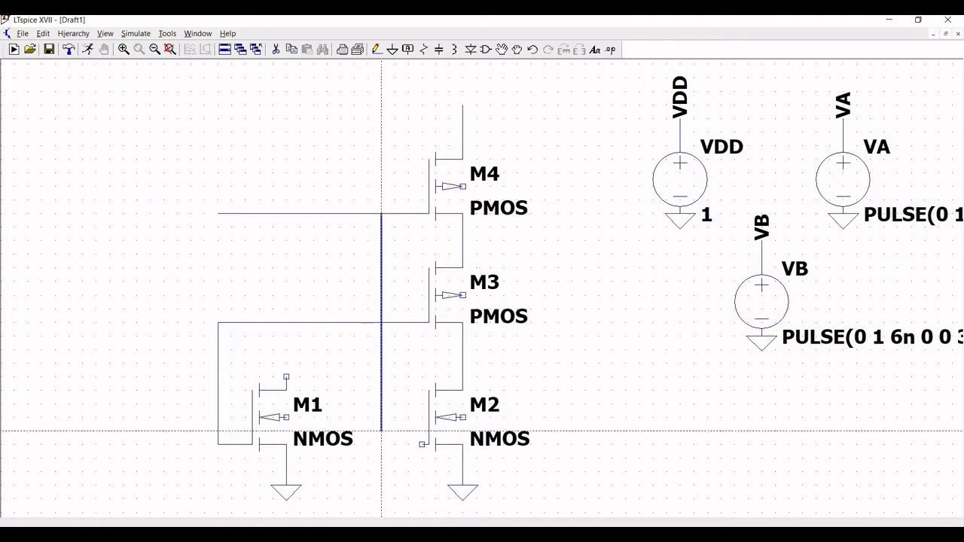
pyautogui.click(381, 444)
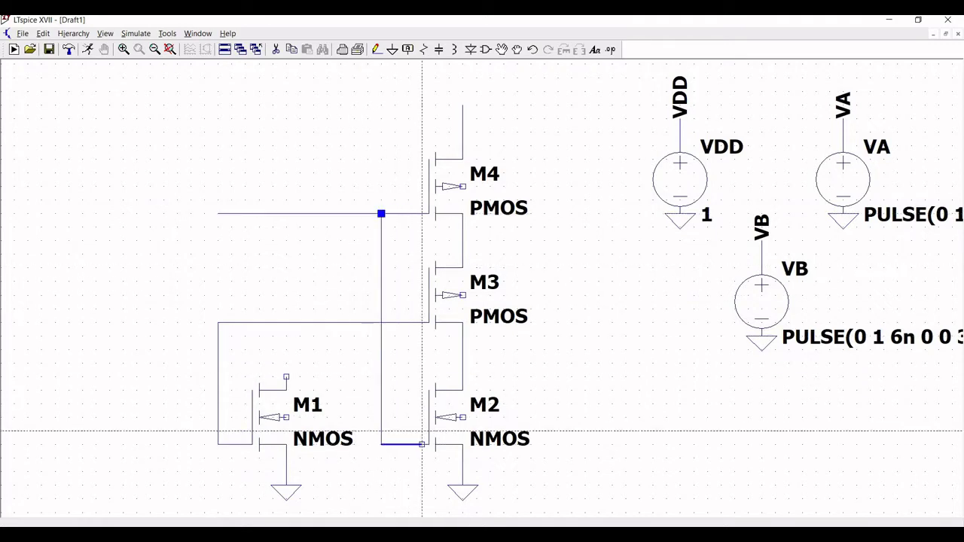
pyautogui.click(429, 444)
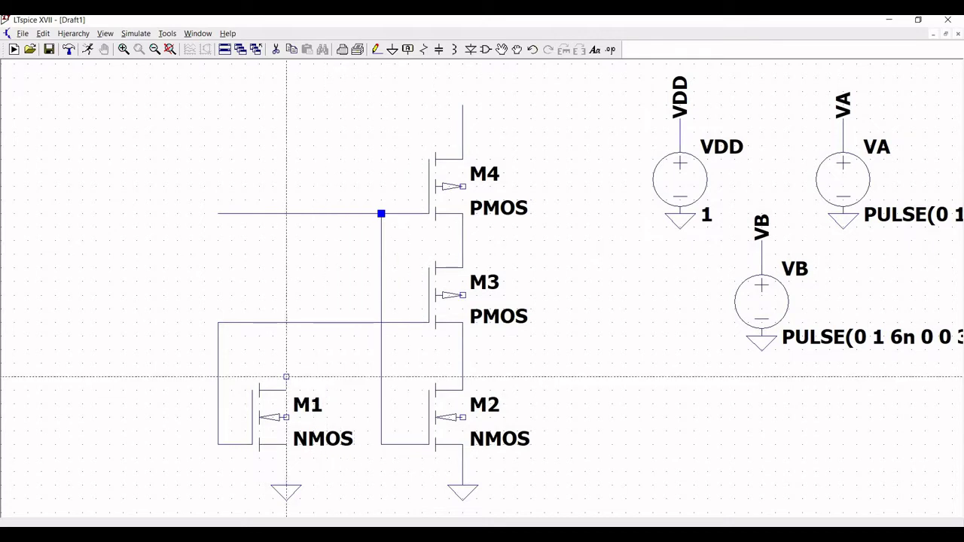
# Join M1's drain to M2's drain and extend an output wire to the right.
pyautogui.click(286, 376)
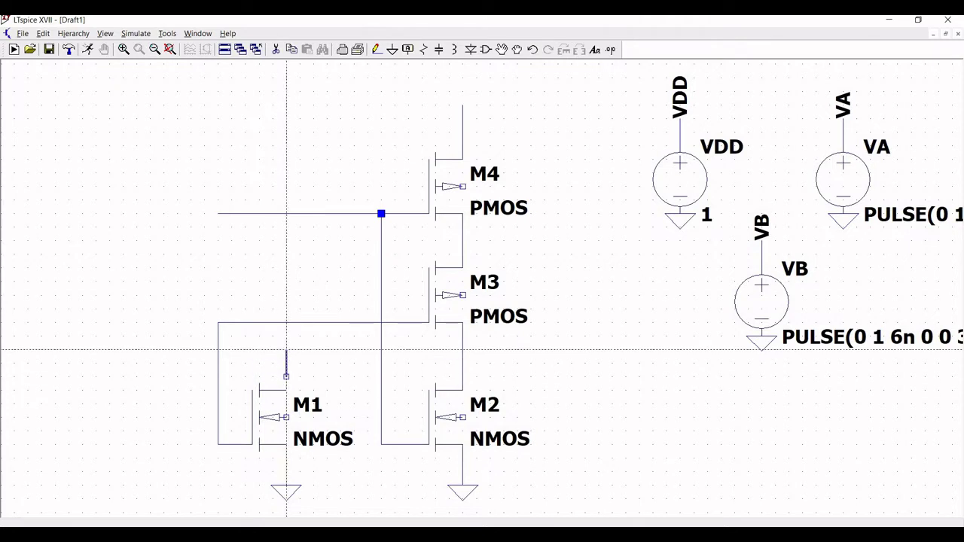
pyautogui.click(286, 350)
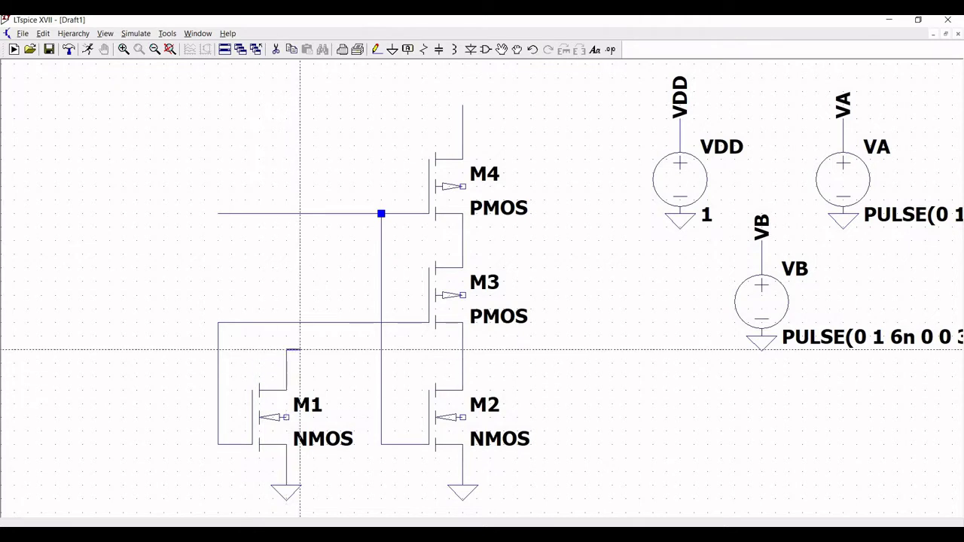
pyautogui.click(462, 350)
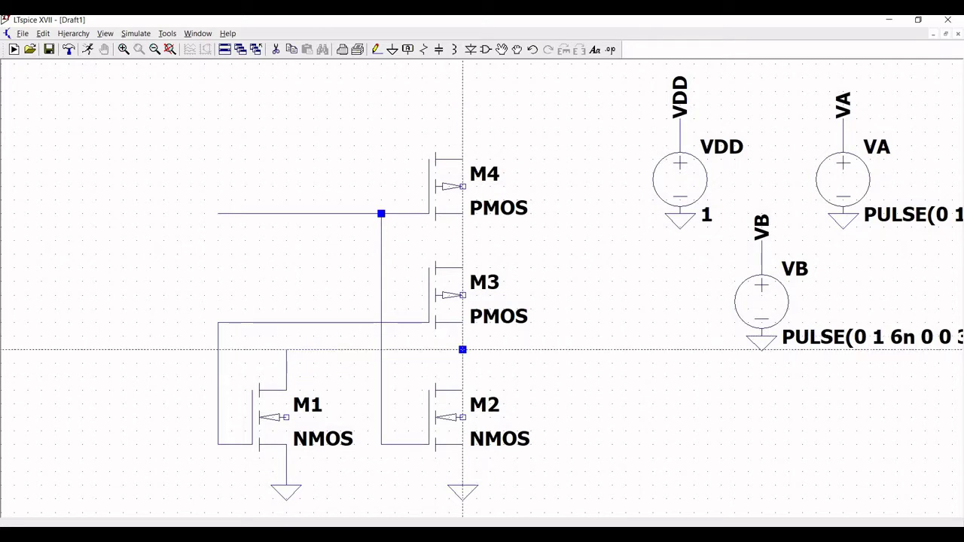
pyautogui.click(462, 350)
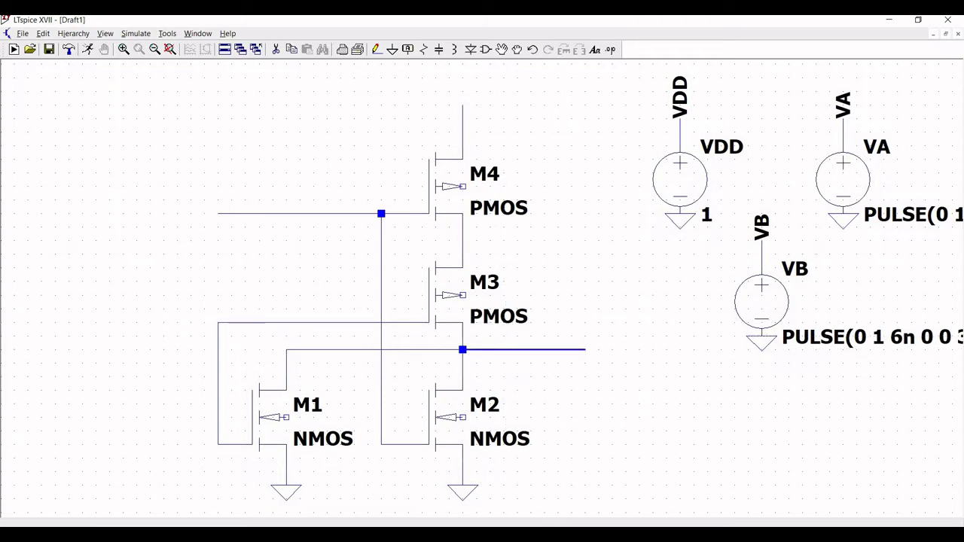
pyautogui.click(640, 350)
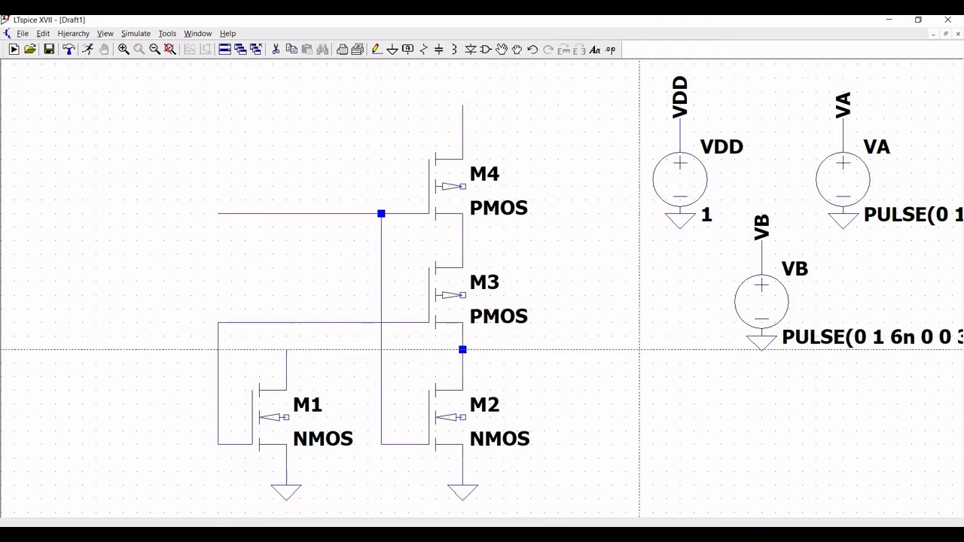
# Label the output wire's end AB and the upper input wire VA.
pyautogui.click(408, 50)
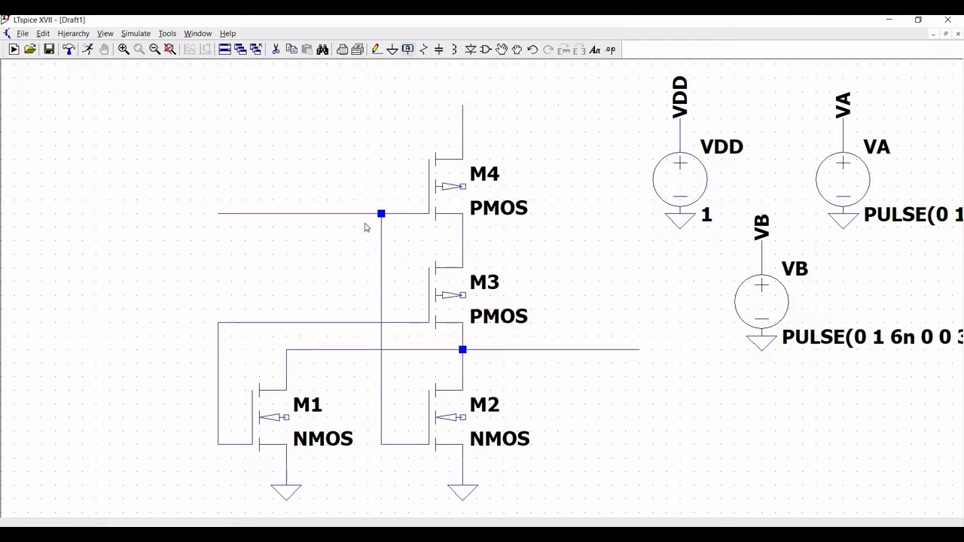
pyautogui.write('AB')
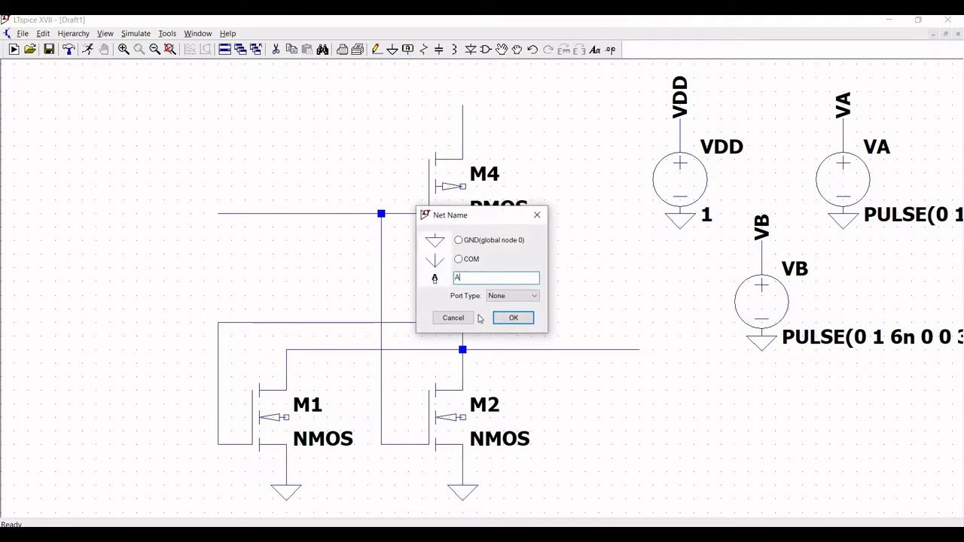
pyautogui.click(512, 317)
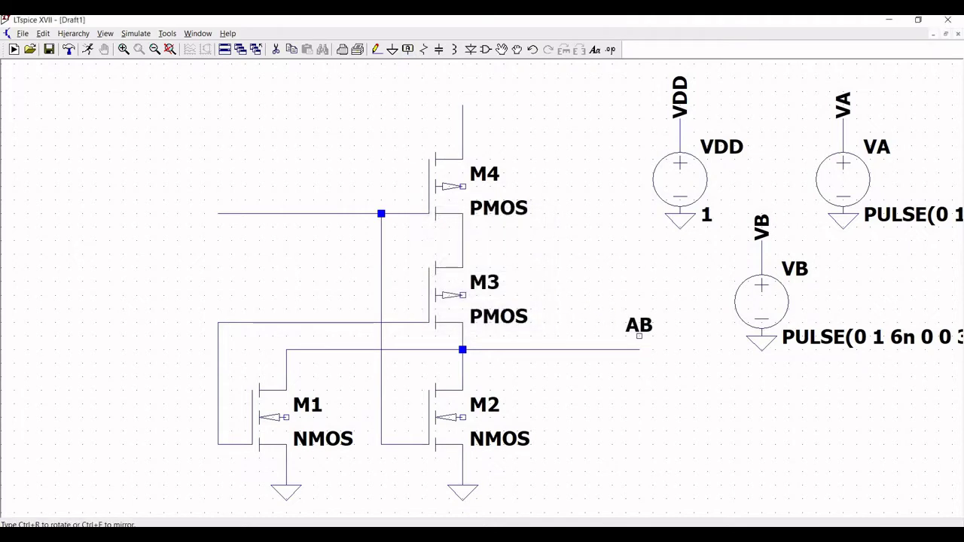
pyautogui.click(640, 349)
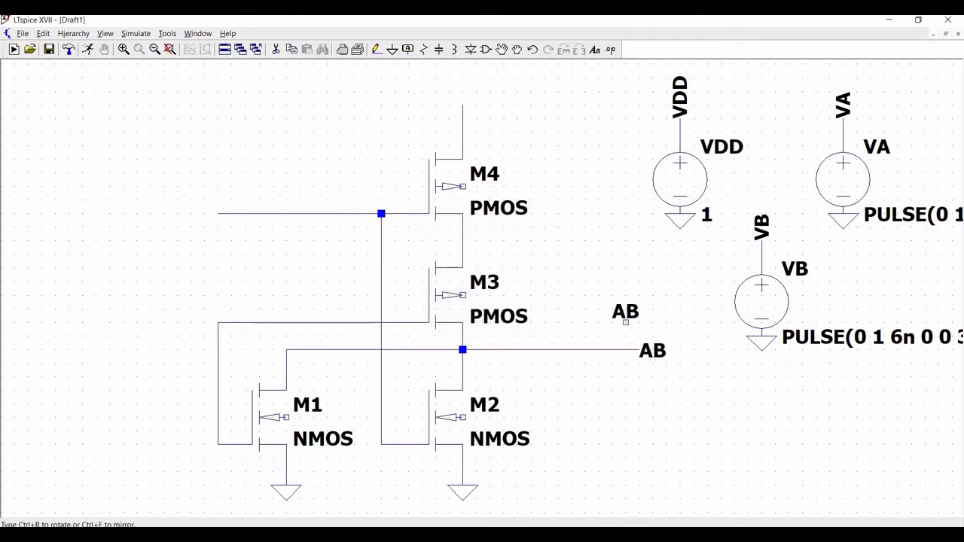
pyautogui.click(407, 50)
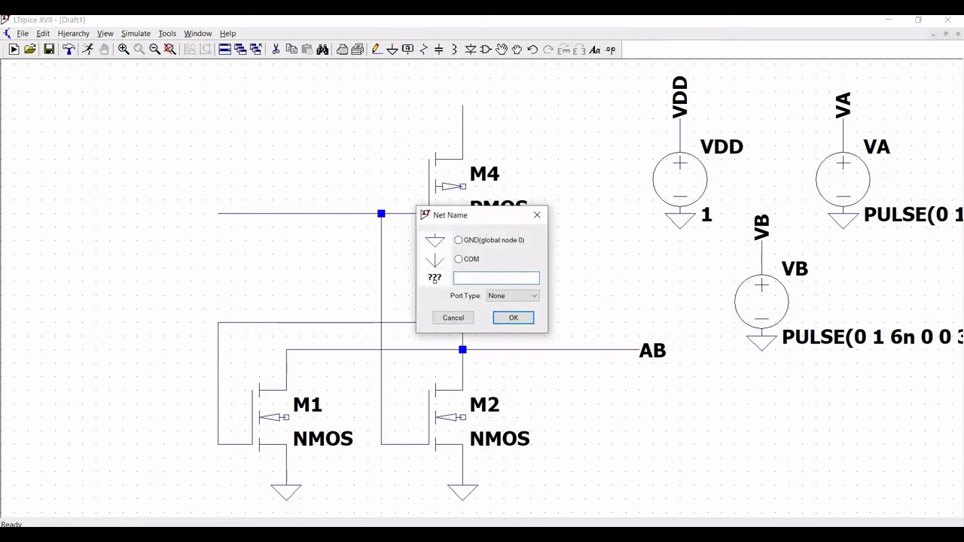
pyautogui.write('VA')
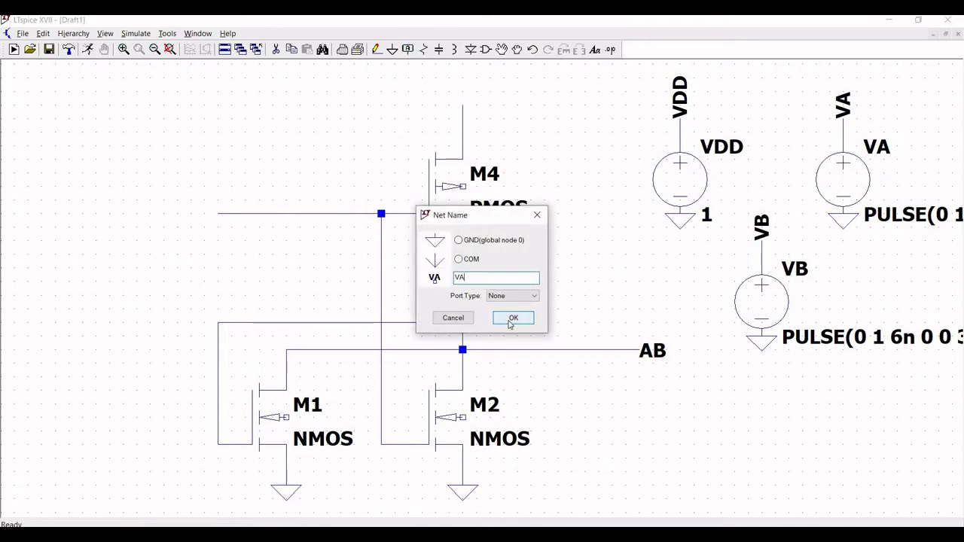
pyautogui.click(512, 317)
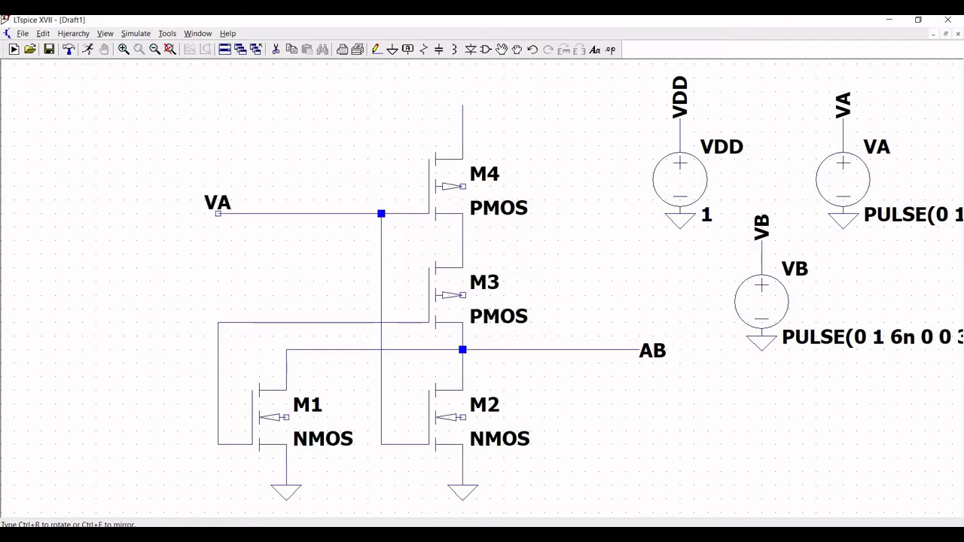
pyautogui.click(218, 214)
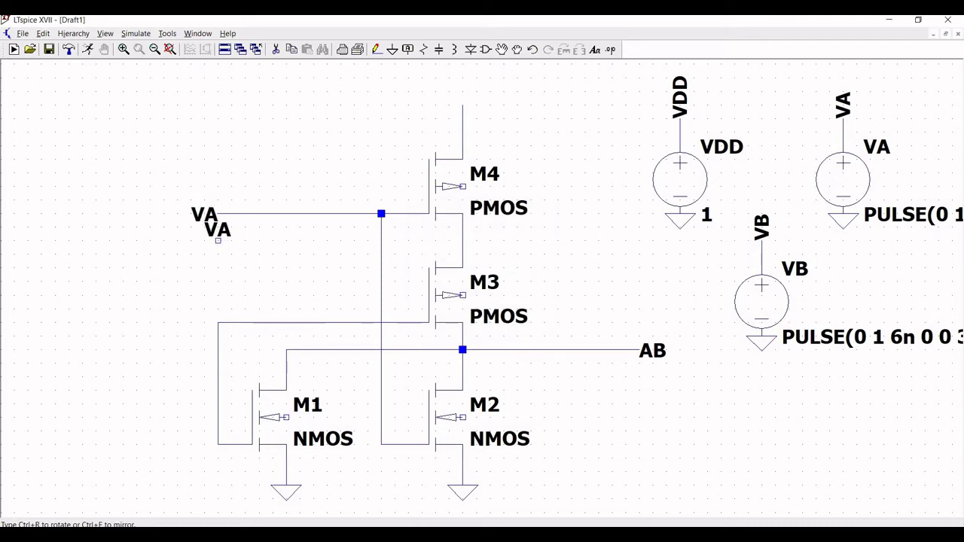
# Attach a VB net label to the left input wire, then start a VDD net label.
pyautogui.click(407, 49)
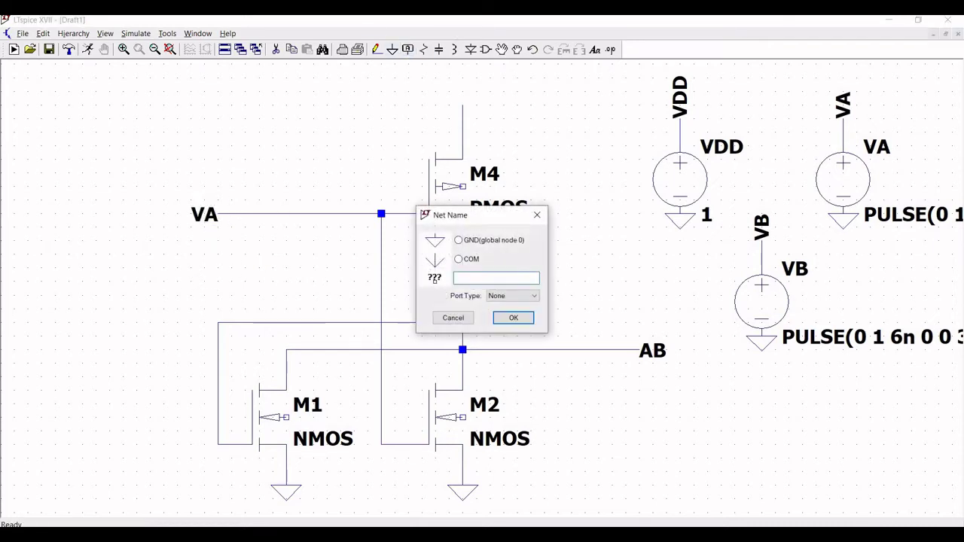
pyautogui.write('VB')
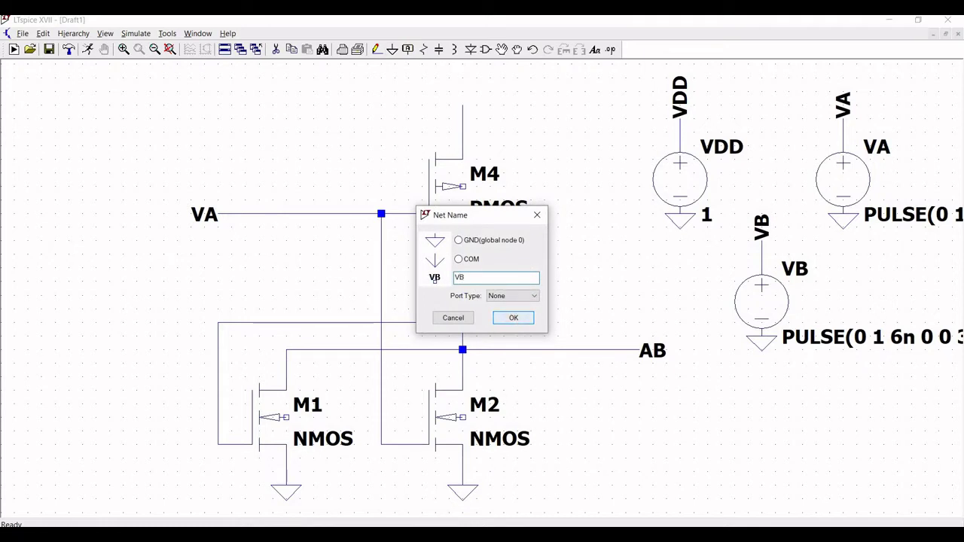
pyautogui.click(513, 319)
pyautogui.click(217, 322)
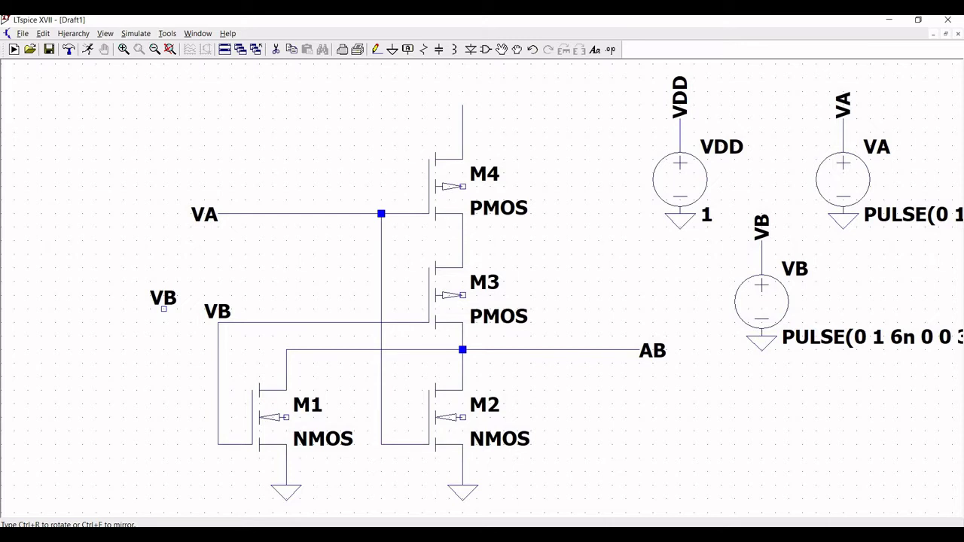
pyautogui.press('Escape')
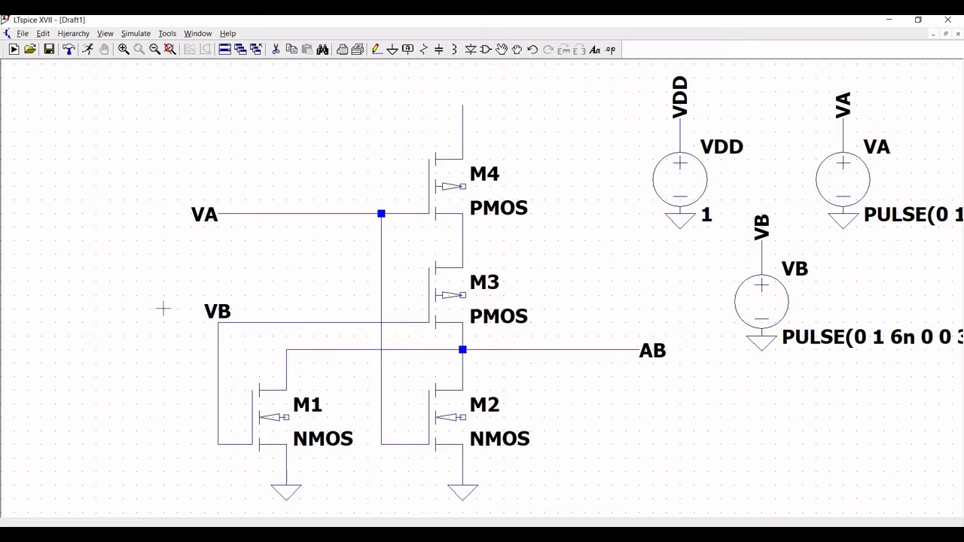
pyautogui.click(407, 49)
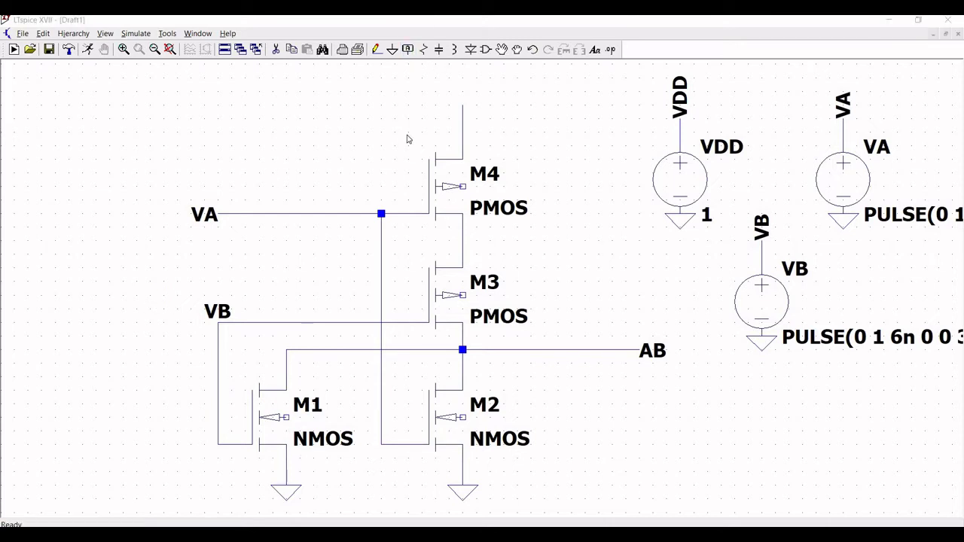
pyautogui.write('V')
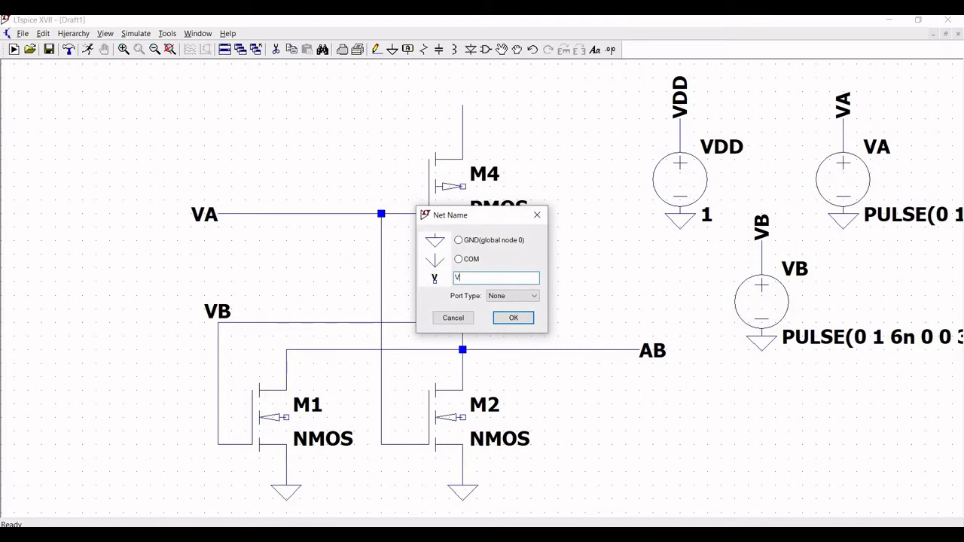
pyautogui.write('DD')
# Place rotated VDD labels on M4's drain wire and the M4 and M3 body pins.
pyautogui.click(513, 317)
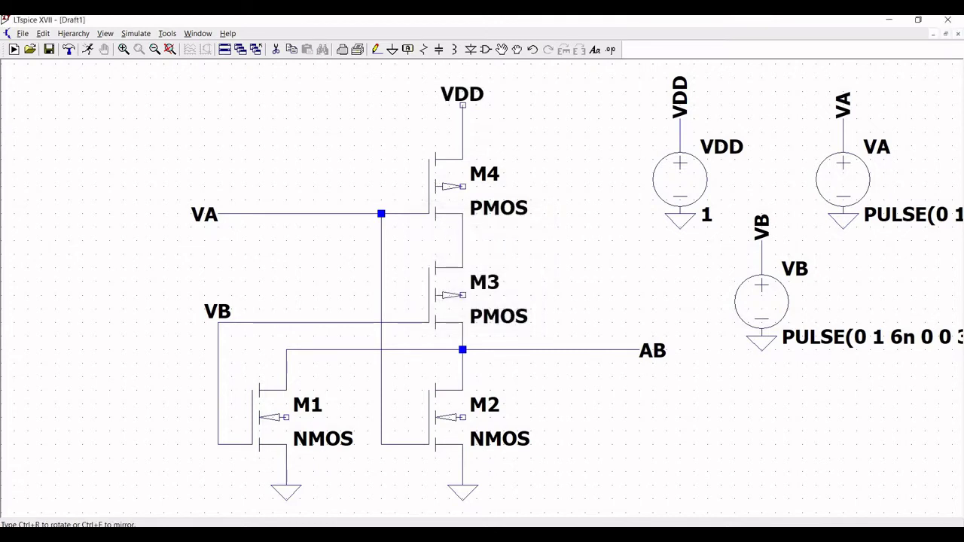
pyautogui.hotkey('ctrl', 'r')
pyautogui.click(462, 104)
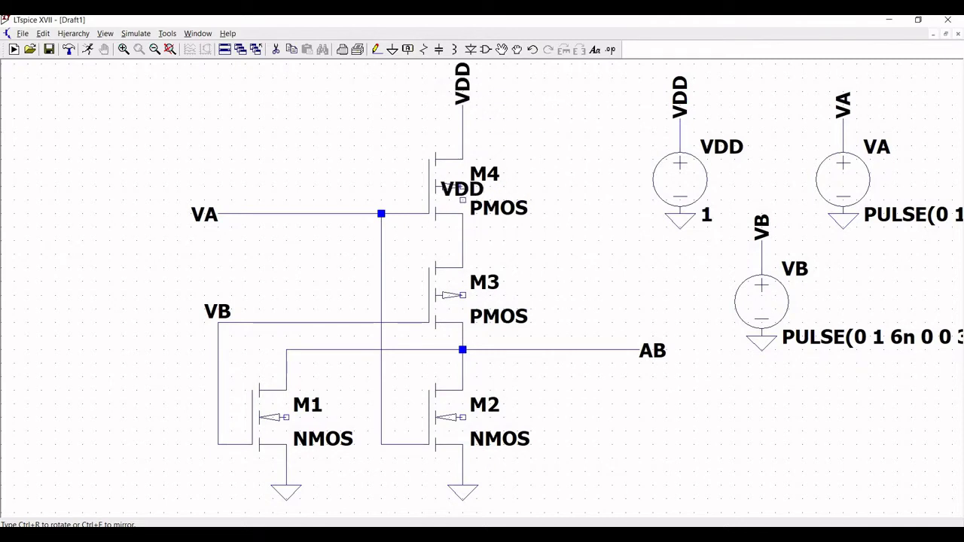
pyautogui.click(463, 186)
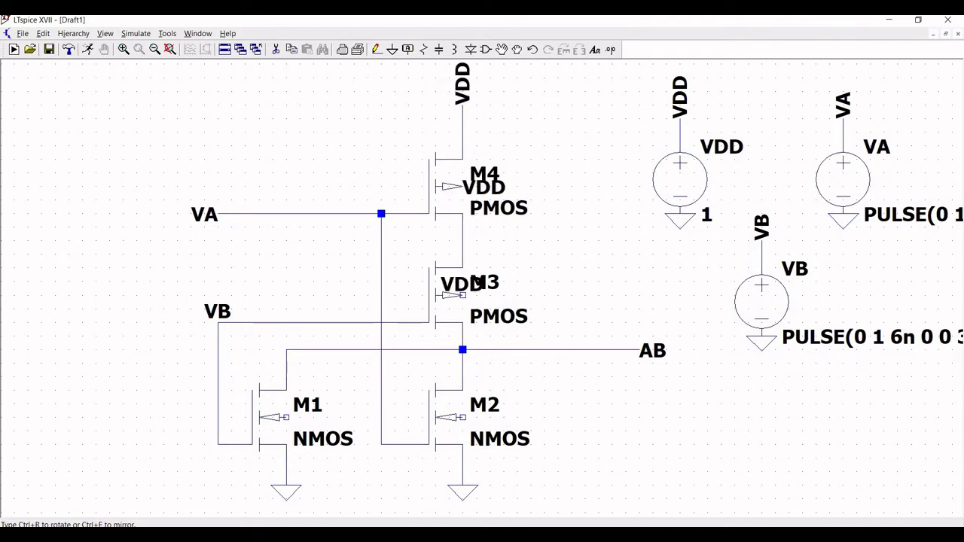
pyautogui.click(463, 295)
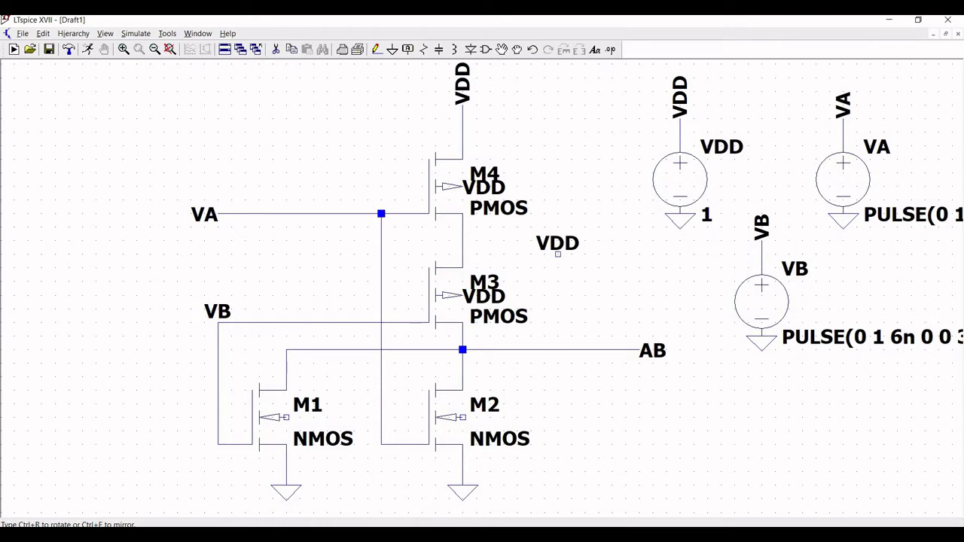
# Connect the M1 and M2 body pins to sideways-rotated ground symbols.
pyautogui.click(392, 49)
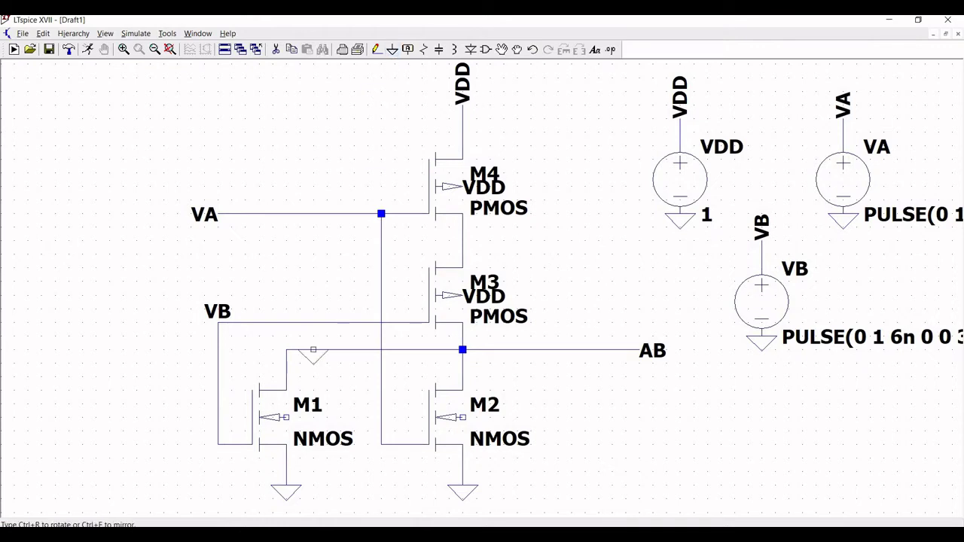
pyautogui.hotkey('ctrl', 'r')
pyautogui.click(286, 416)
pyautogui.hotkey('ctrl', 'r')
pyautogui.click(463, 417)
pyautogui.press('Escape')
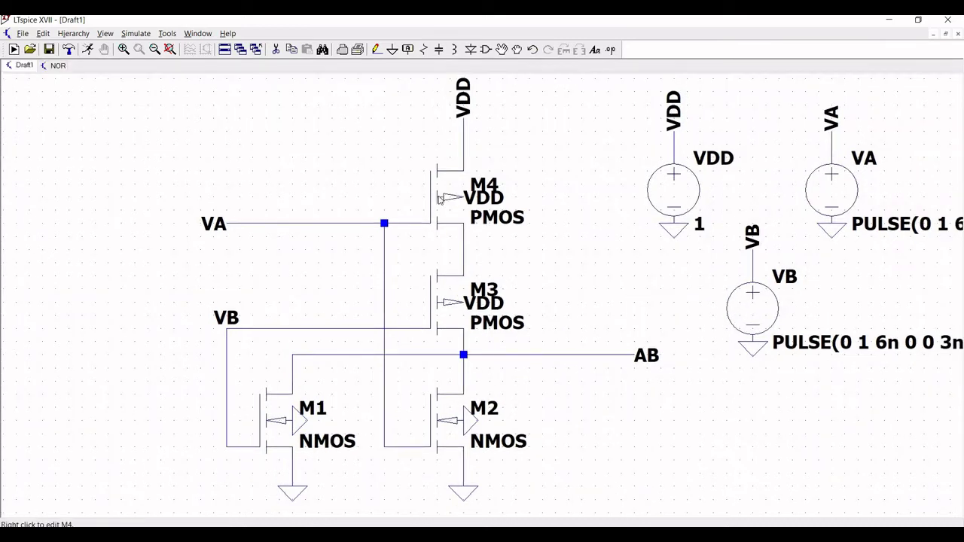
# Set M4's model to P_50n with length 50n and width 1u.
pyautogui.rightClick(440, 198)
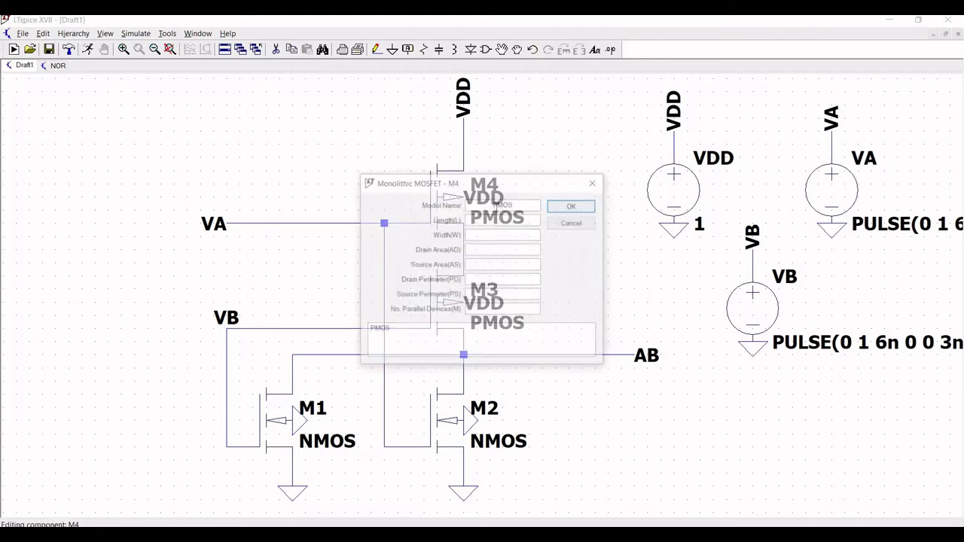
pyautogui.click(517, 204)
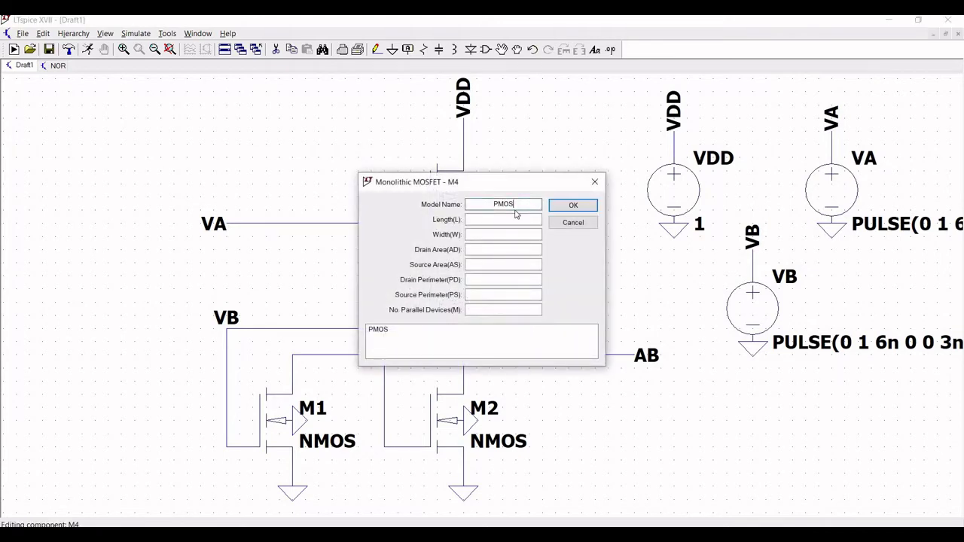
pyautogui.press('BackSpace')
pyautogui.press('BackSpace')
pyautogui.press('BackSpace')
pyautogui.write('_50n')
pyautogui.click(505, 219)
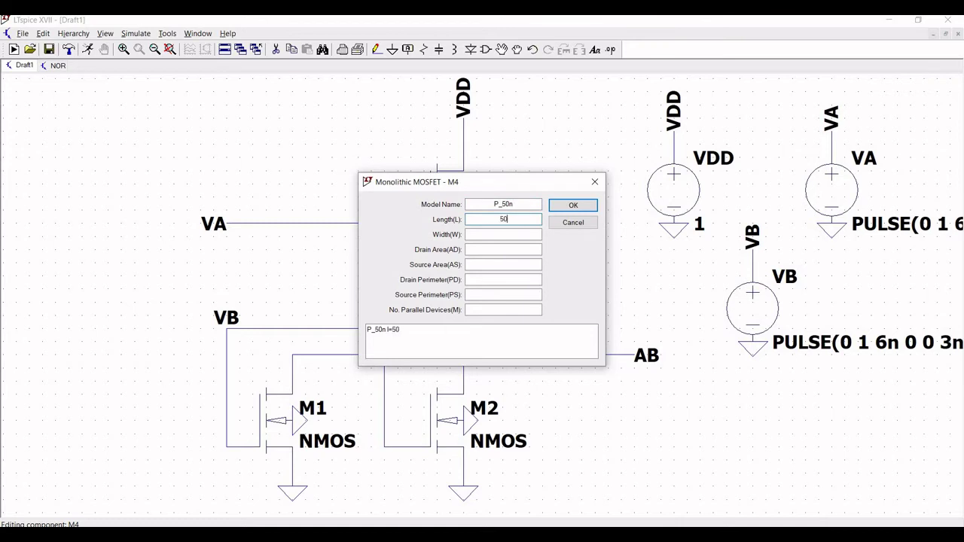
pyautogui.click(506, 233)
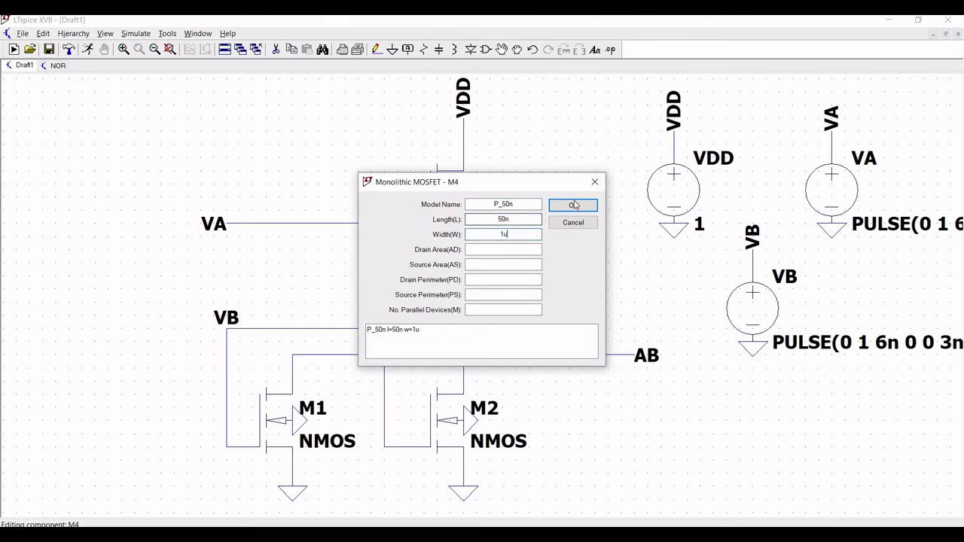
pyautogui.press('Return')
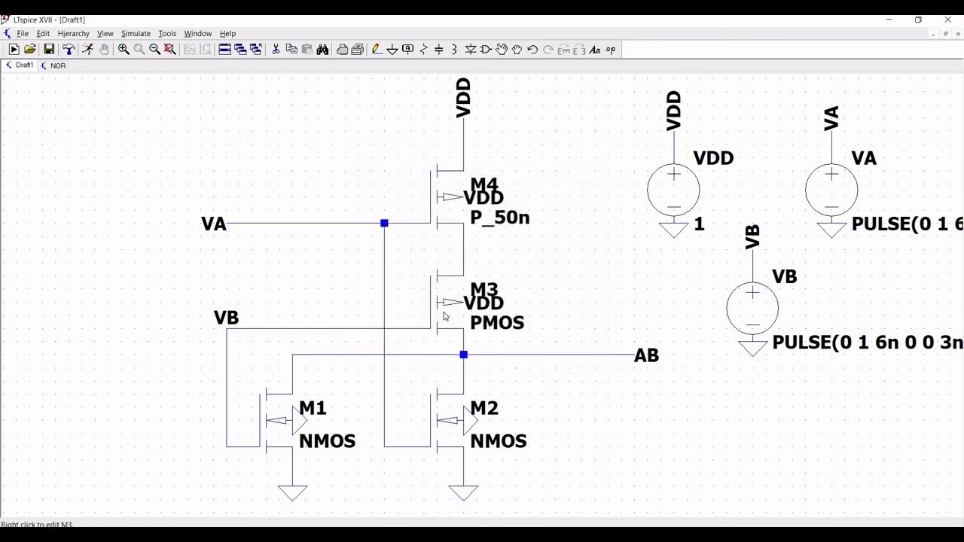
# Set M3 to the P_50n model with L 50n and W 1u, checking the BSIM4_model file.
pyautogui.rightClick(450, 312)
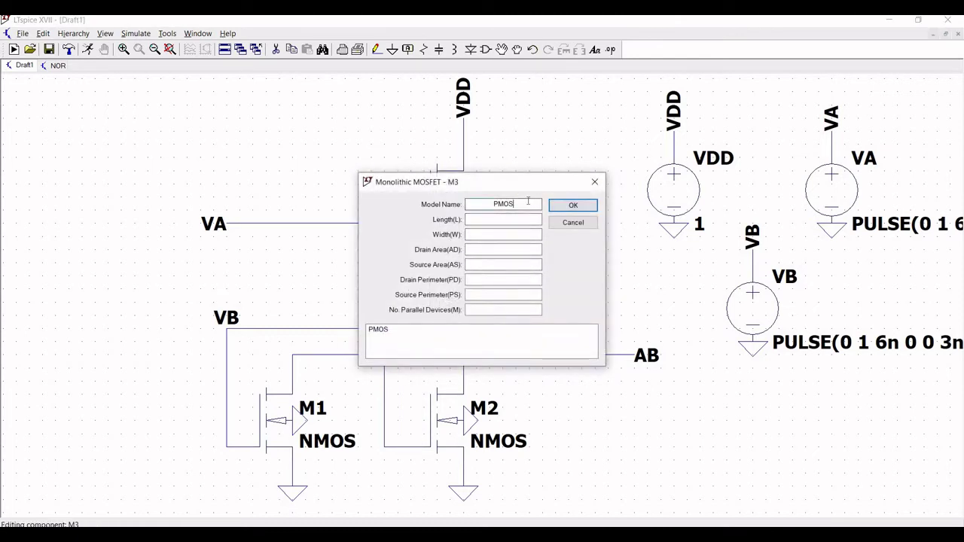
pyautogui.press('BackSpace')
pyautogui.press('BackSpace')
pyautogui.write('50n')
pyautogui.click(503, 221)
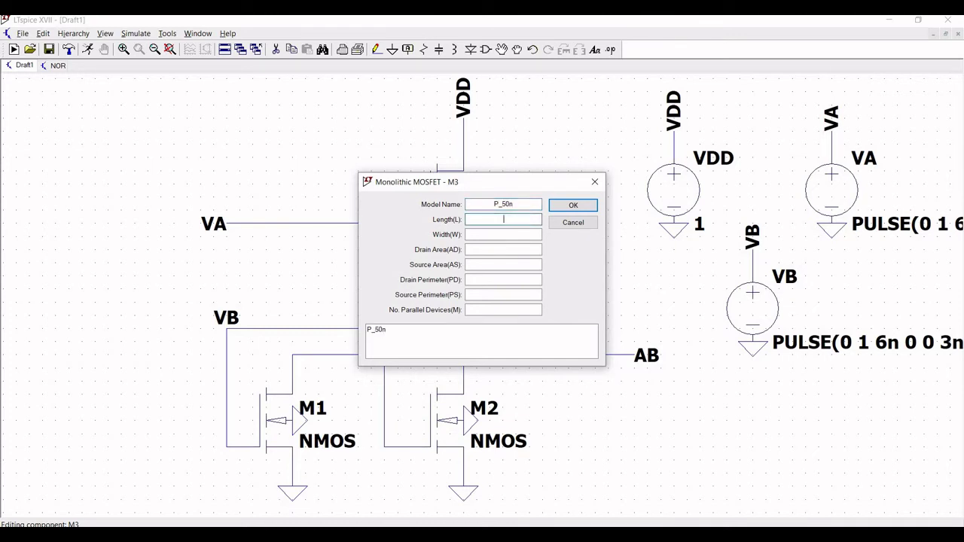
pyautogui.write('50n')
pyautogui.click(503, 235)
pyautogui.write('1u')
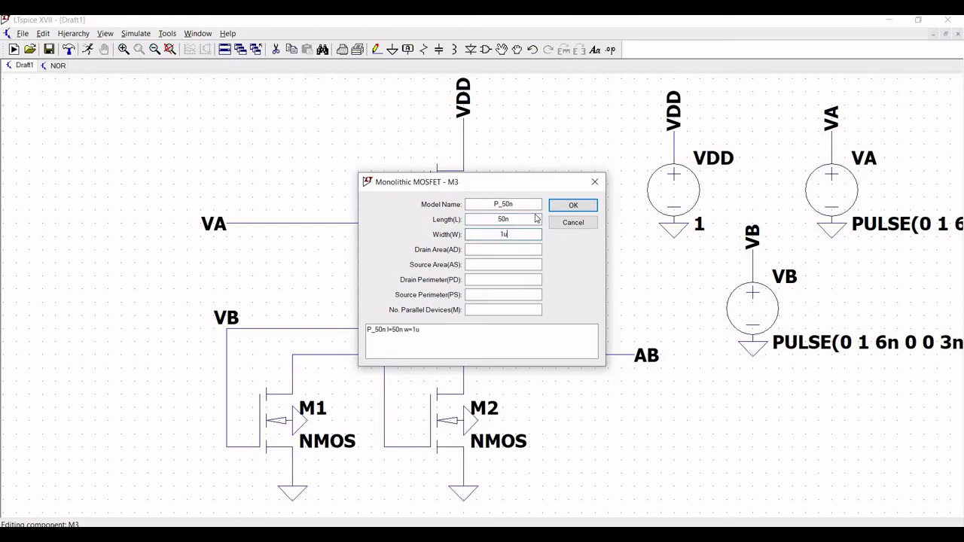
pyautogui.press('Return')
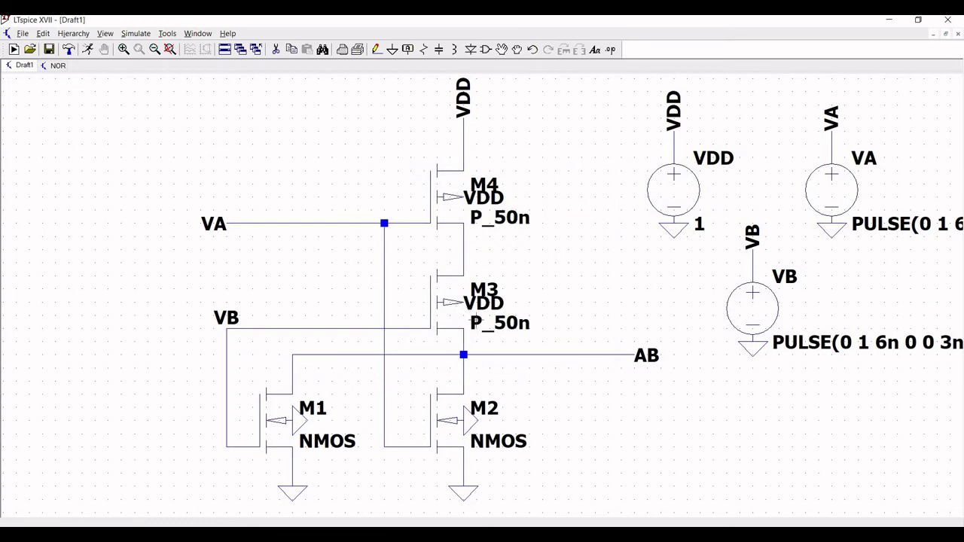
pyautogui.hotkey('alt', 'Tab')
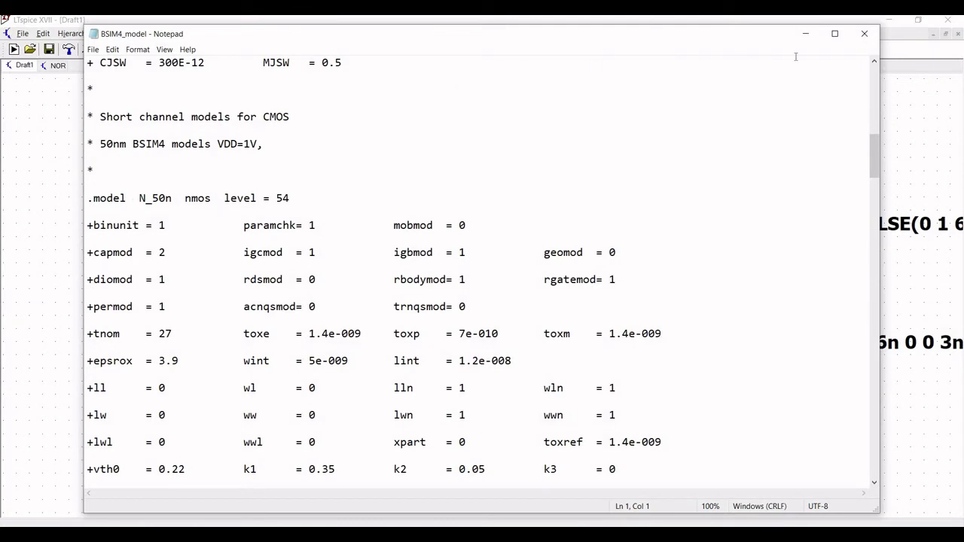
pyautogui.click(806, 34)
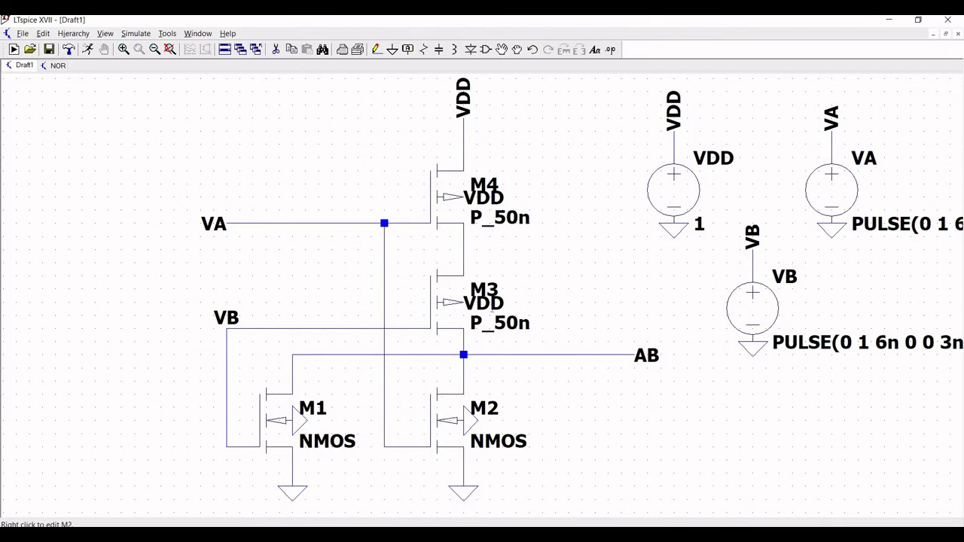
# Set M2's model to N_50n with length 50n and width 500n.
pyautogui.rightClick(449, 417)
pyautogui.click(518, 204)
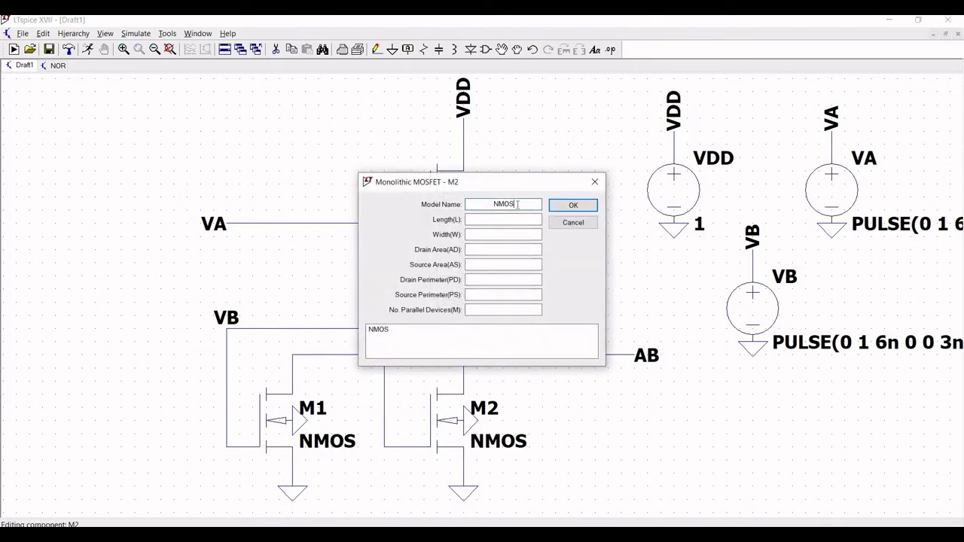
pyautogui.press('BackSpace')
pyautogui.press('BackSpace')
pyautogui.press('BackSpace')
pyautogui.write('_50n')
pyautogui.click(503, 219)
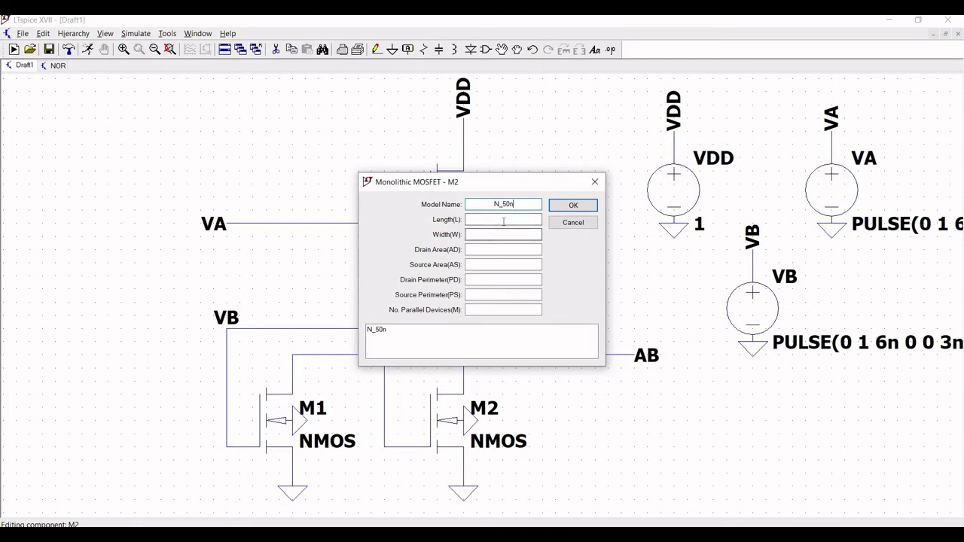
pyautogui.write('50n')
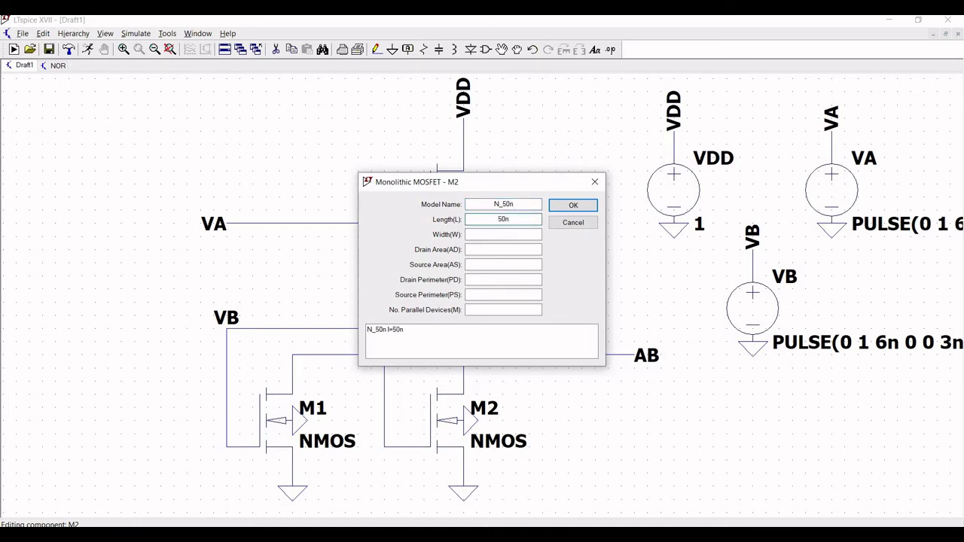
pyautogui.click(503, 234)
pyautogui.write('500n')
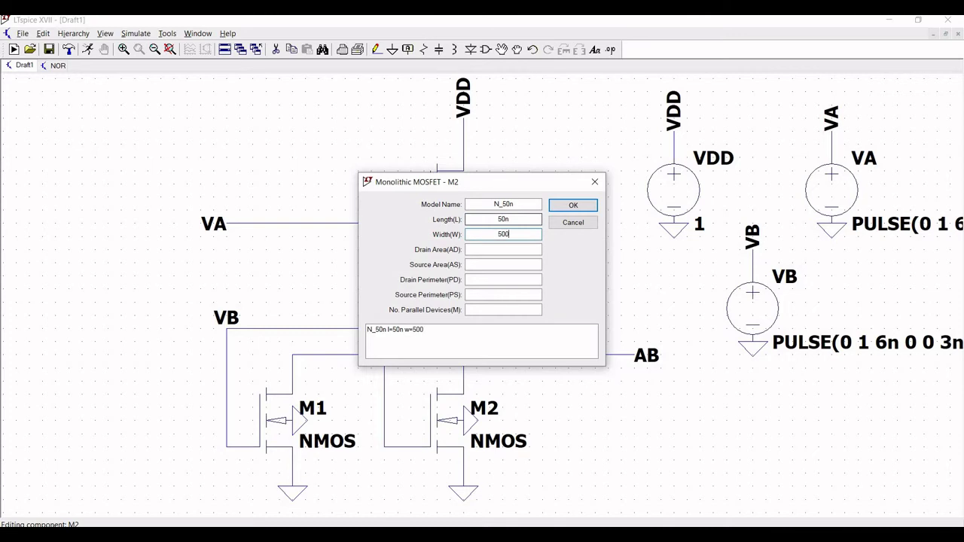
pyautogui.click(573, 204)
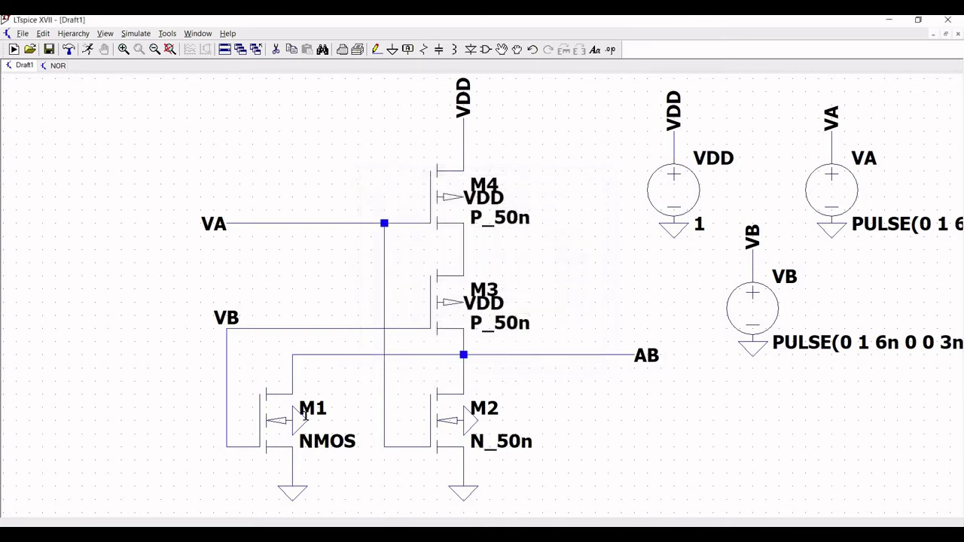
# Set M1's model to N_50n with length 50n and width 500n.
pyautogui.rightClick(312, 408)
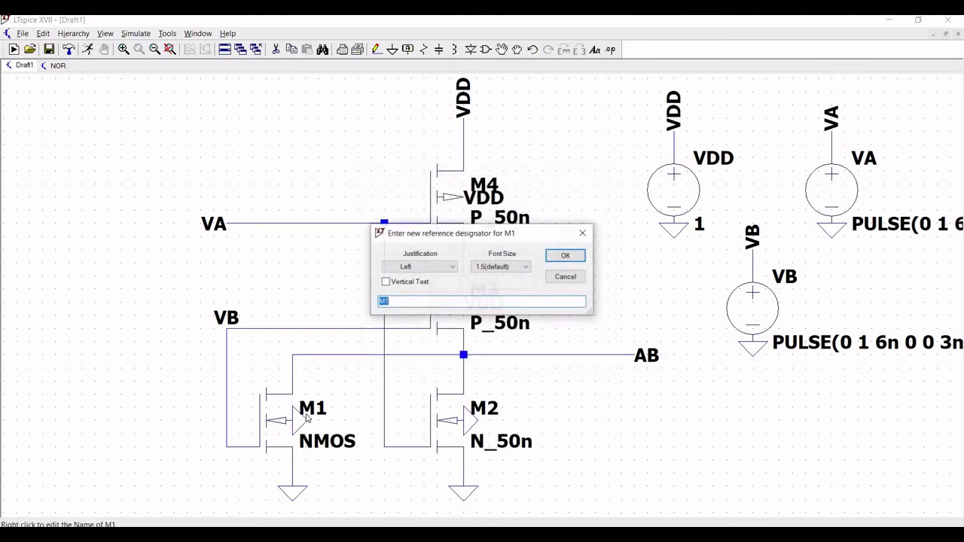
pyautogui.click(582, 233)
pyautogui.rightClick(284, 423)
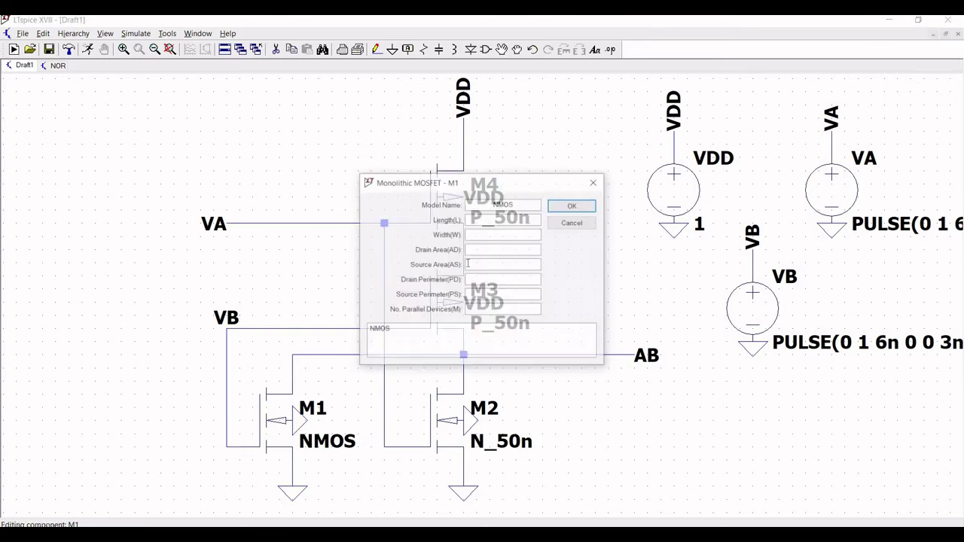
pyautogui.click(519, 201)
pyautogui.press('BackSpace')
pyautogui.press('BackSpace')
pyautogui.press('BackSpace')
pyautogui.write('_50n')
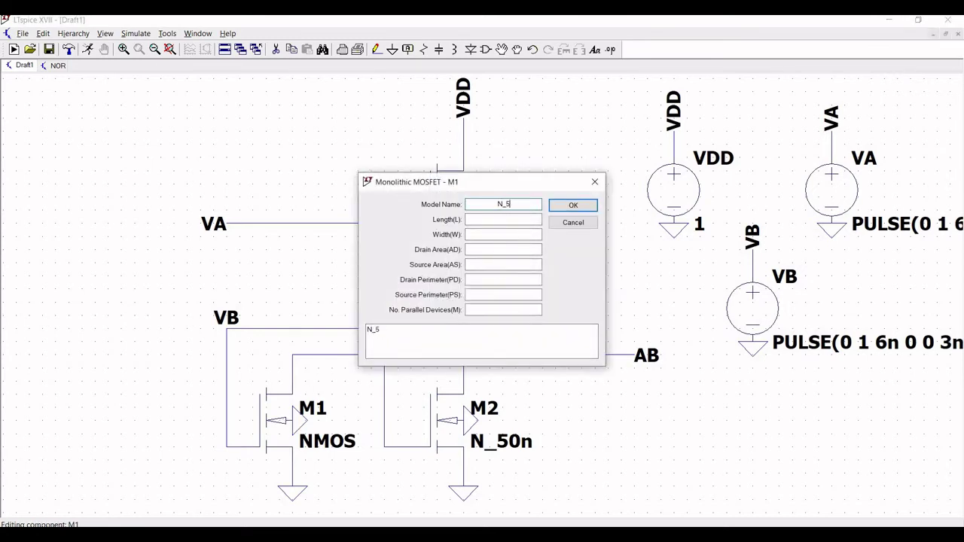
pyautogui.click(517, 217)
pyautogui.write('50')
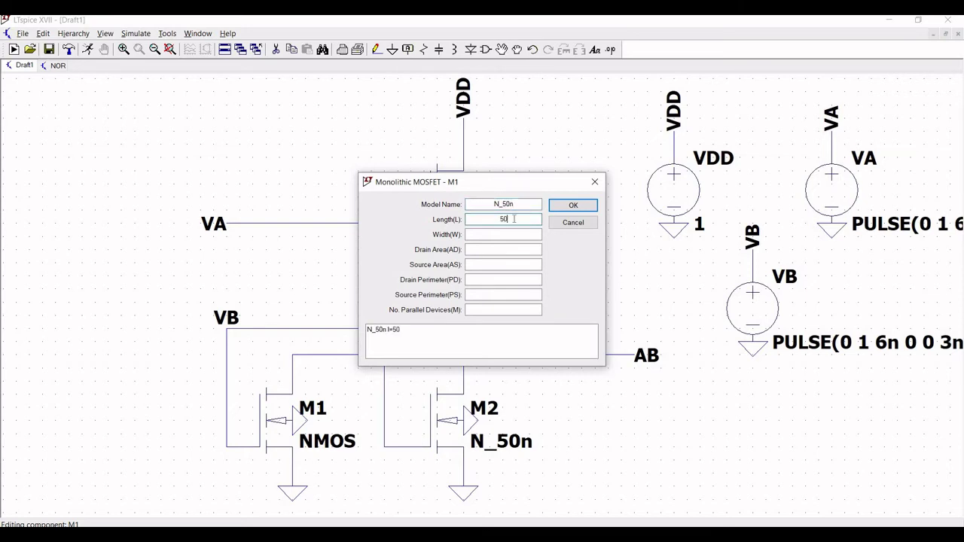
pyautogui.write('n')
pyautogui.click(504, 234)
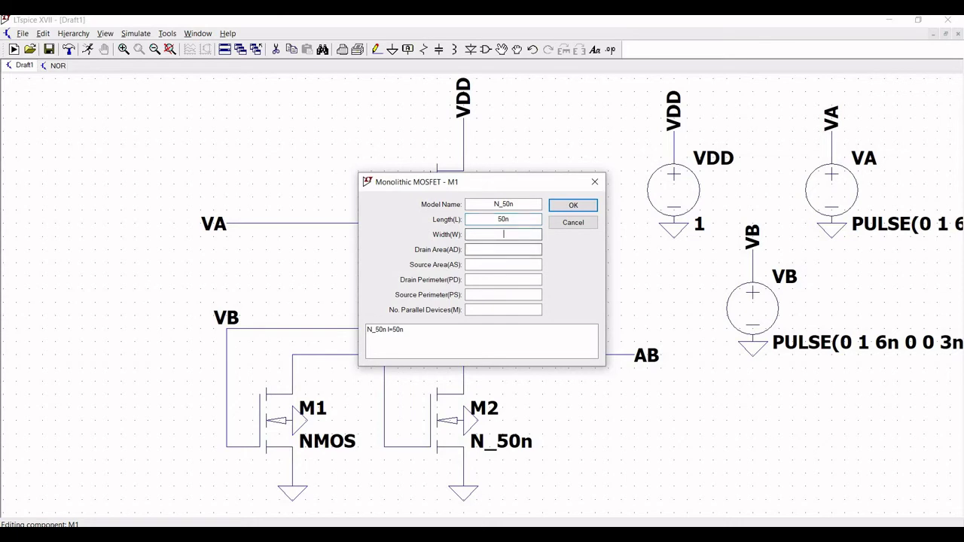
pyautogui.write('500n')
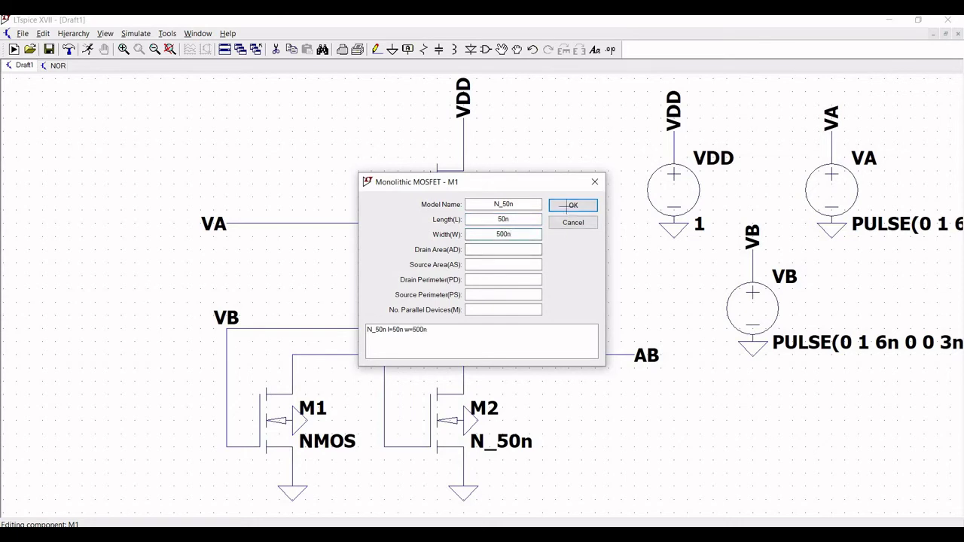
pyautogui.click(573, 205)
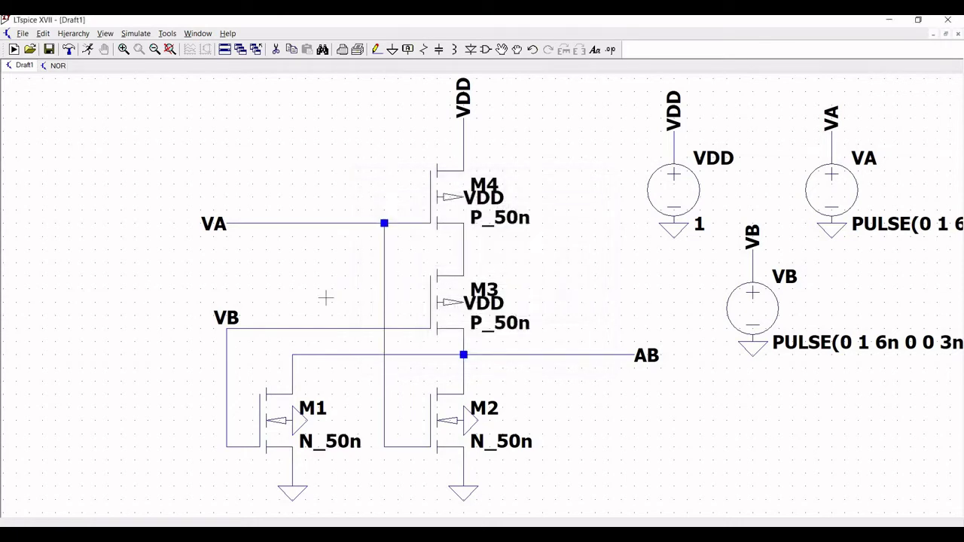
# Save the schematic as NOR_gate in the NOR folder, then view that folder's files.
pyautogui.click(25, 35)
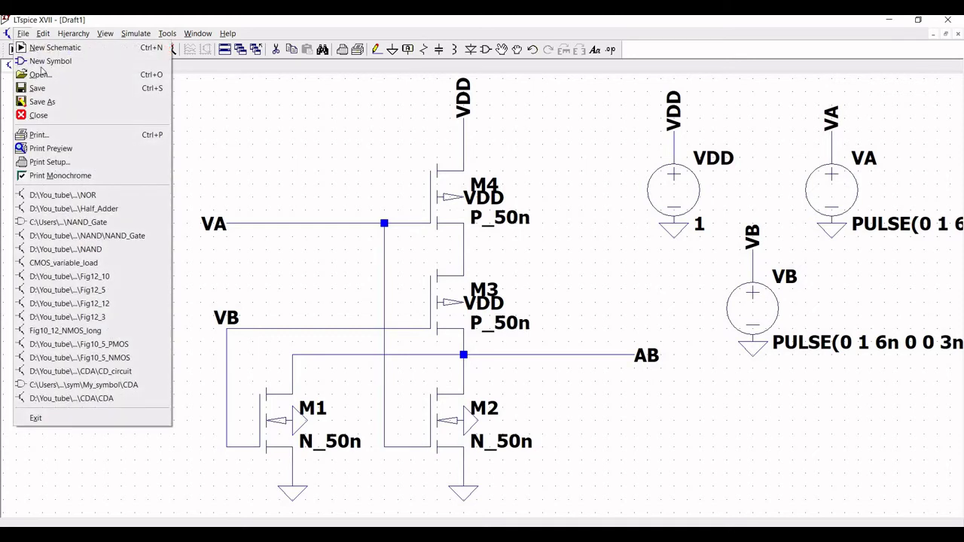
pyautogui.press('Return')
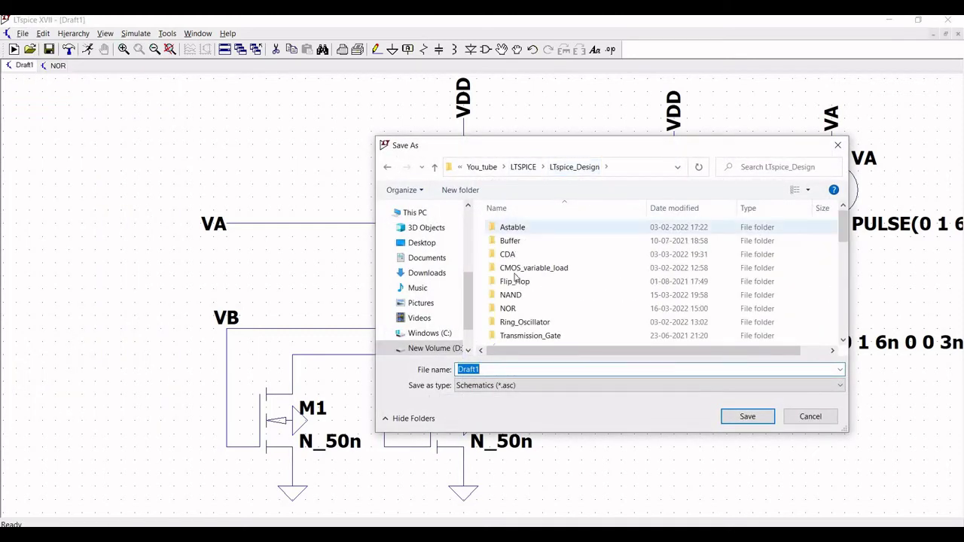
pyautogui.doubleClick(509, 310)
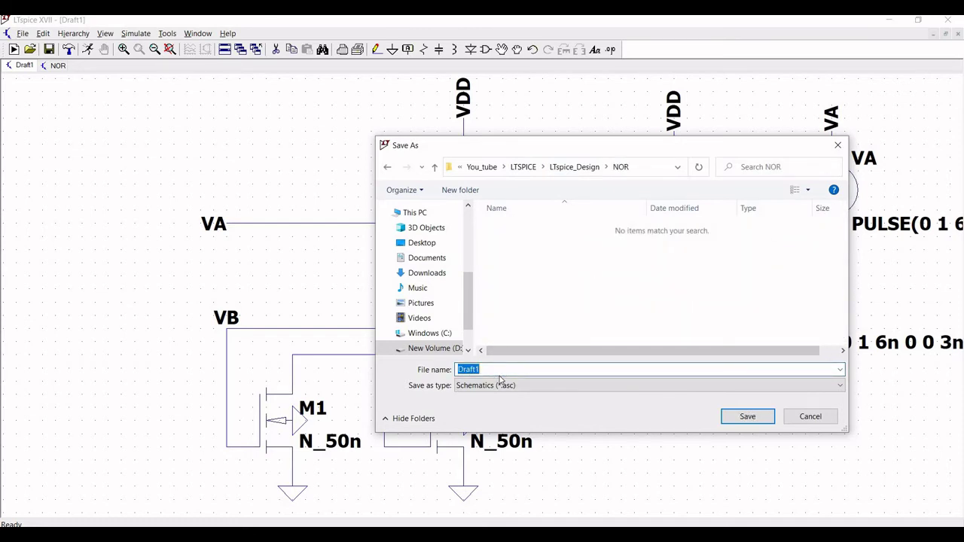
pyautogui.write('No')
pyautogui.press('BackSpace')
pyautogui.press('BackSpace')
pyautogui.write('OR_gate')
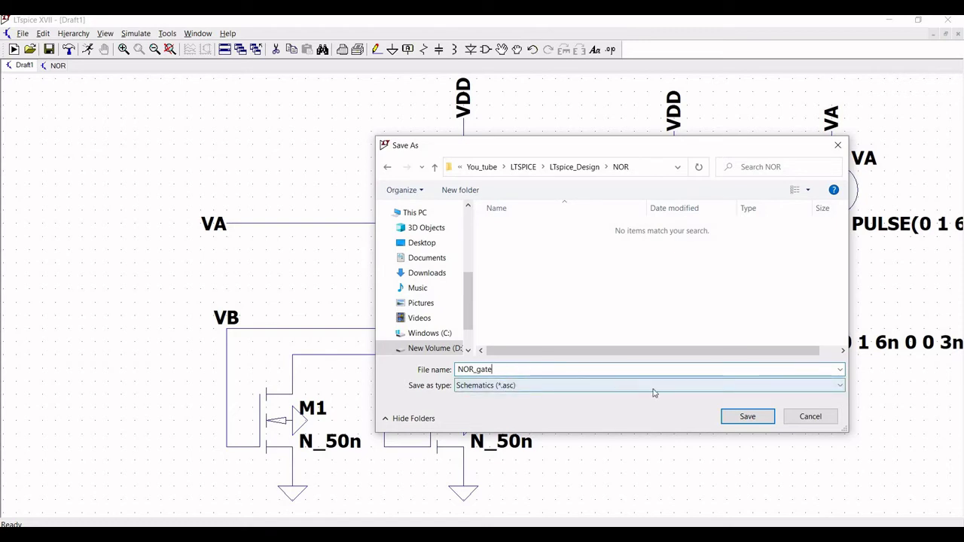
pyautogui.click(729, 419)
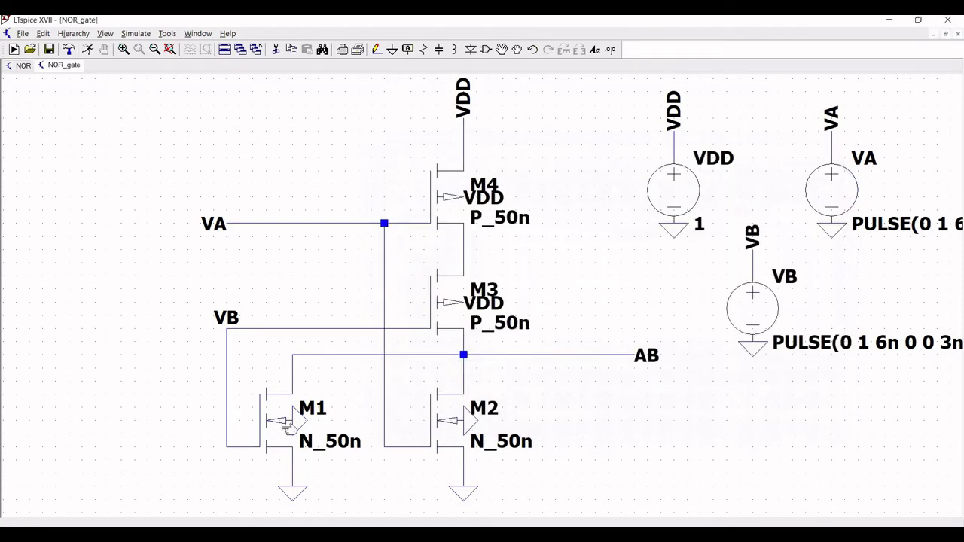
pyautogui.hotkey('alt', 'Tab')
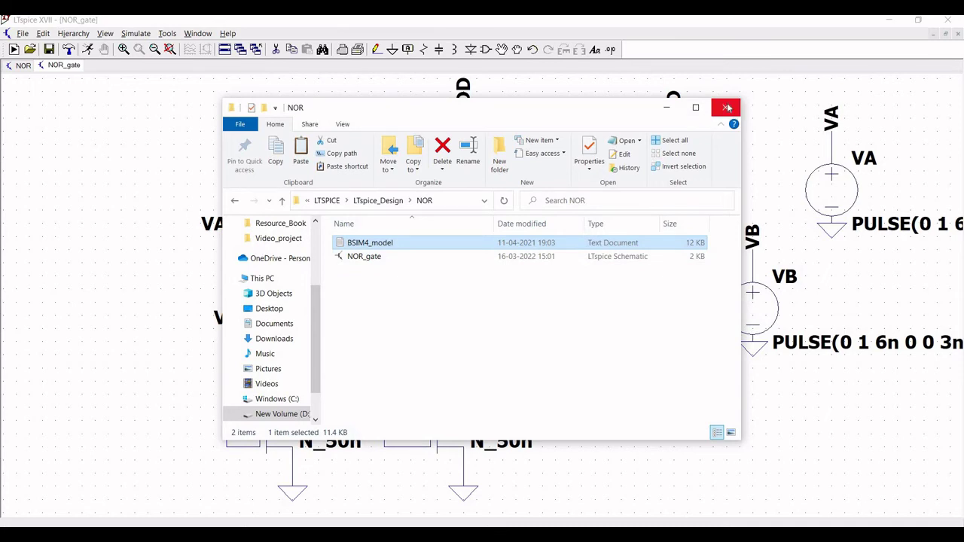
pyautogui.click(667, 108)
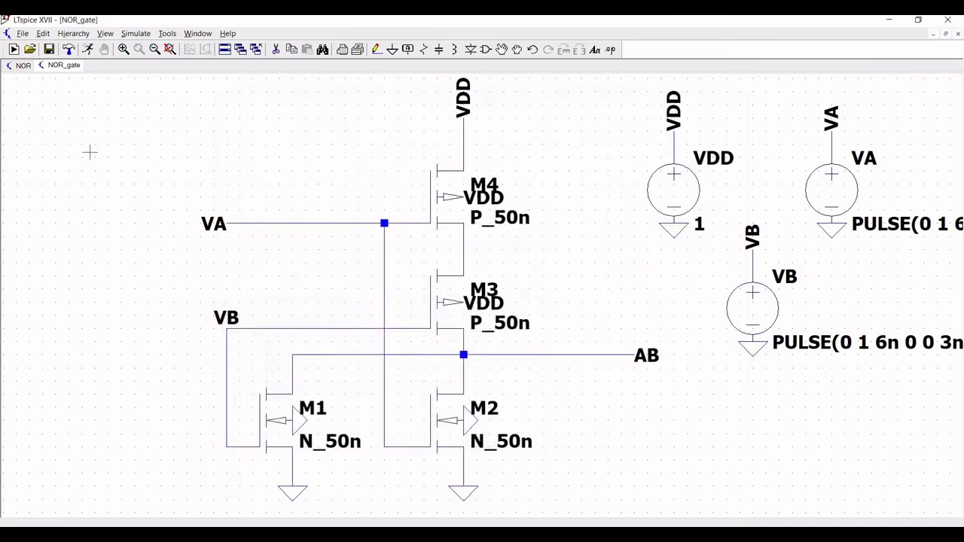
# Place a '.include BSIM4_model.txt' SPICE directive at the schematic's top left.
pyautogui.click(44, 35)
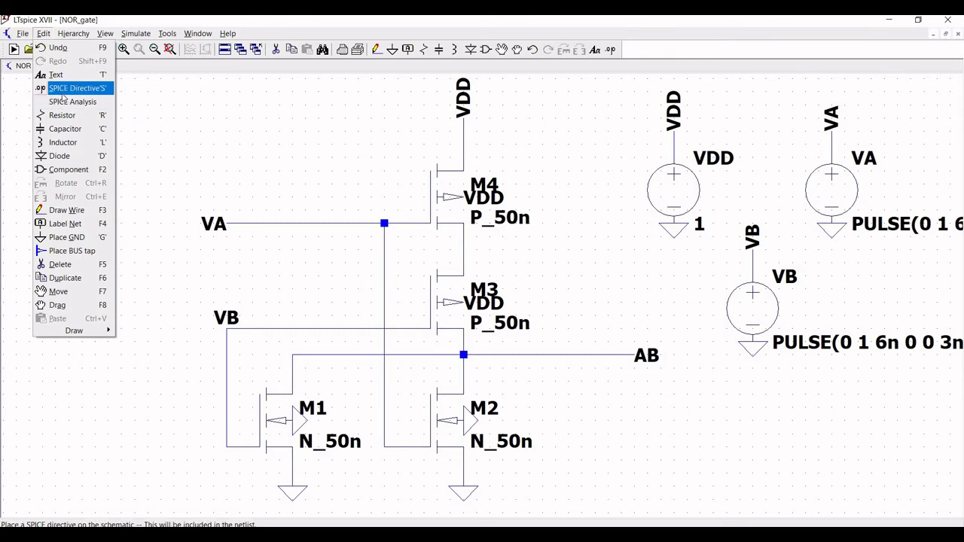
pyautogui.press('Return')
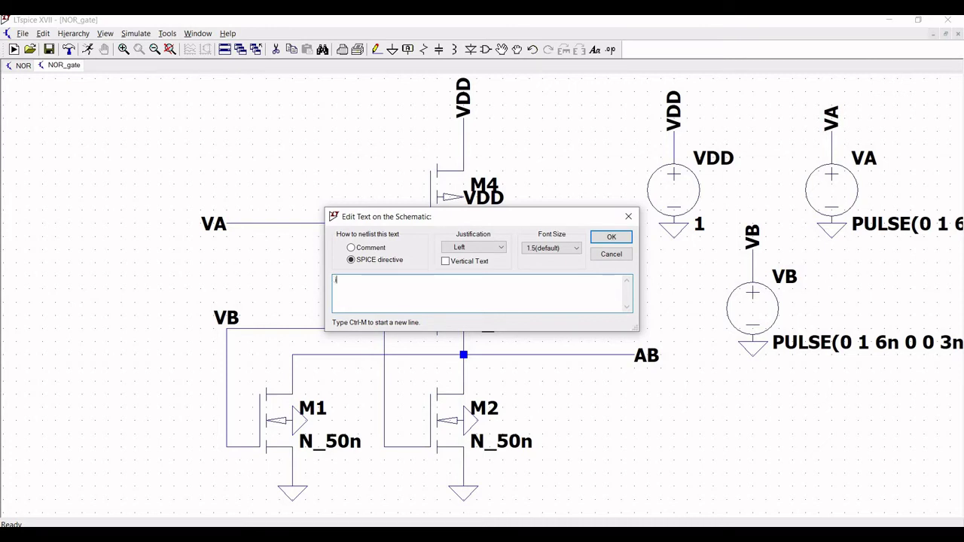
pyautogui.write('.include BSIM4_model.txt')
pyautogui.click(610, 238)
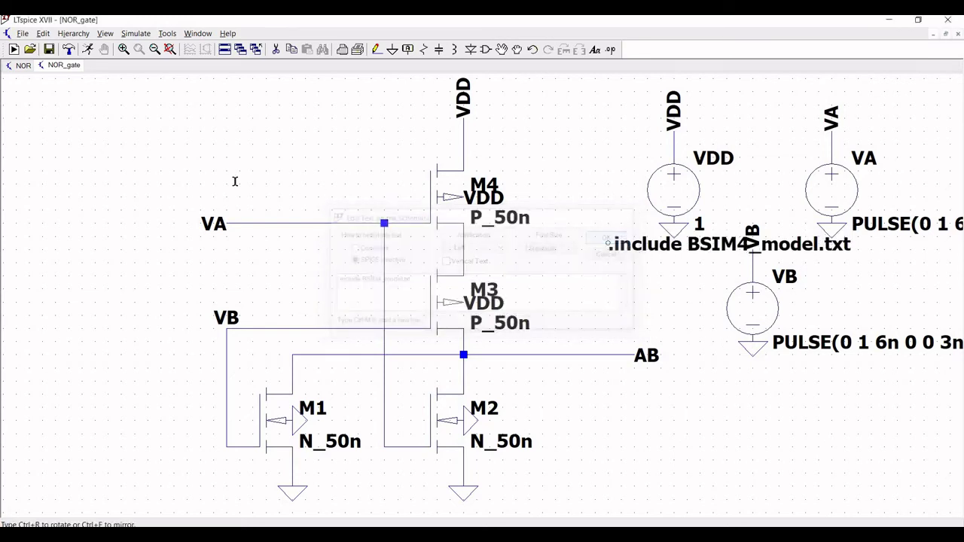
pyautogui.click(58, 118)
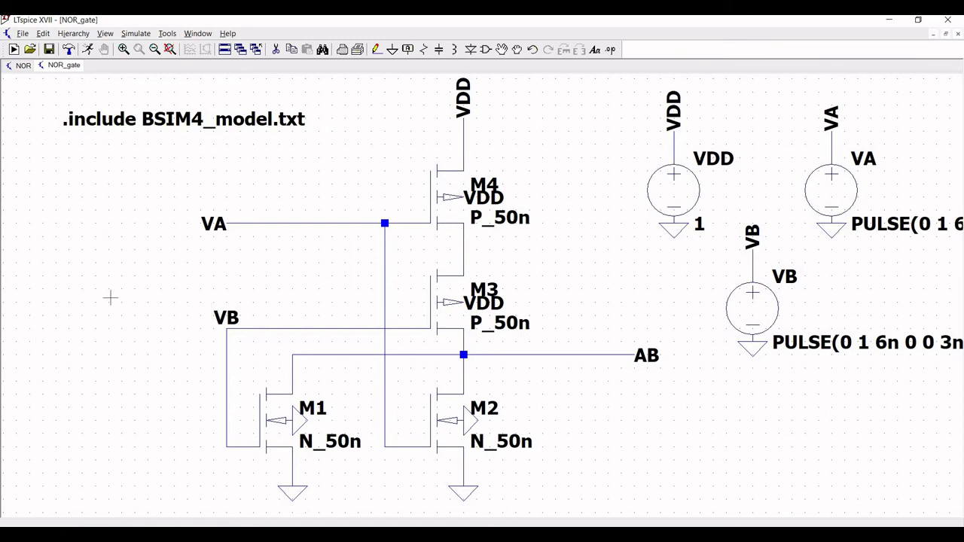
# Place a '.tran 100p 30n' transient directive just below the .include line.
pyautogui.click(44, 34)
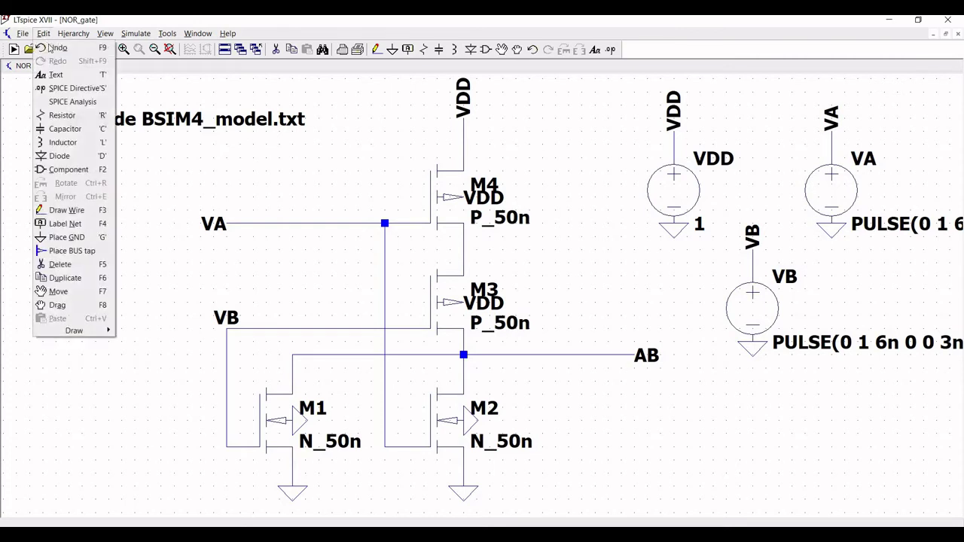
pyautogui.click(72, 102)
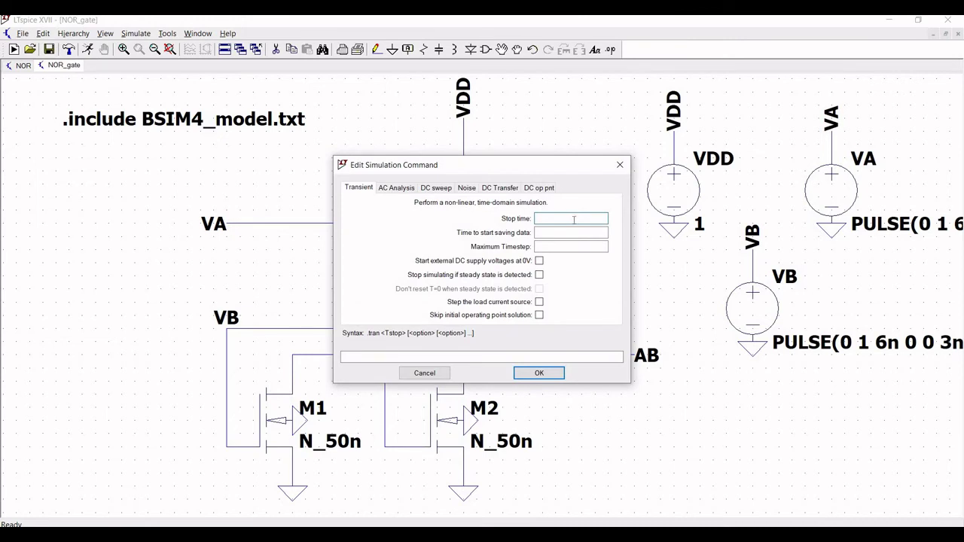
pyautogui.write('100p')
pyautogui.click(391, 356)
pyautogui.write('30n')
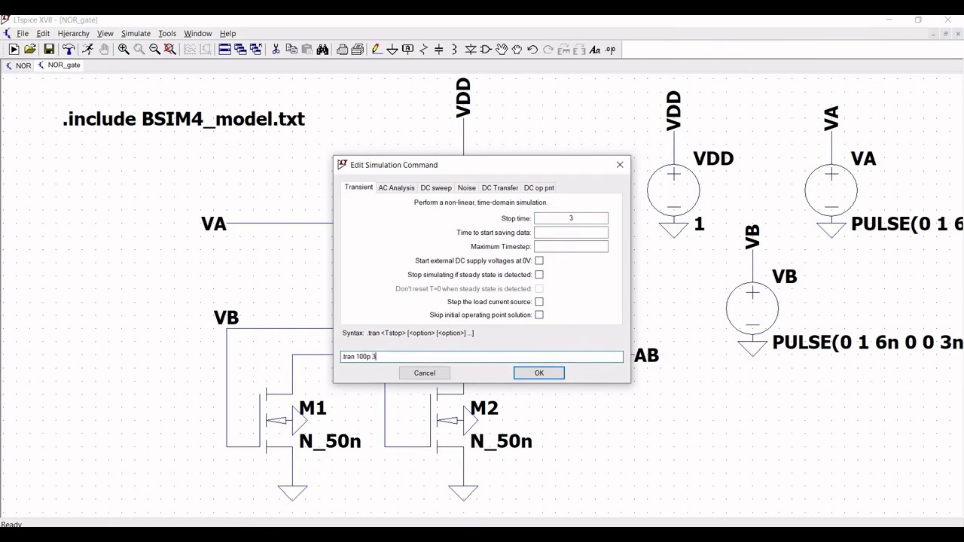
pyautogui.click(539, 372)
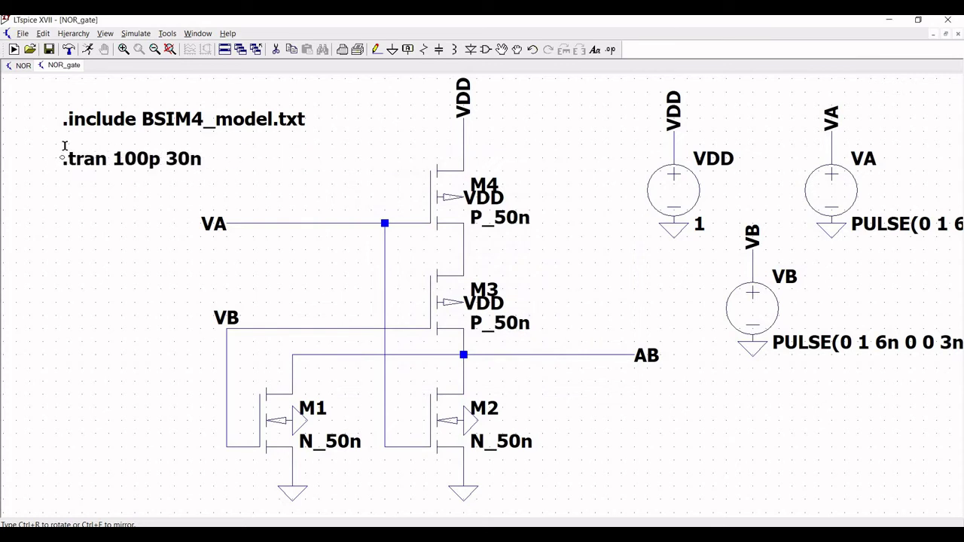
pyautogui.click(65, 145)
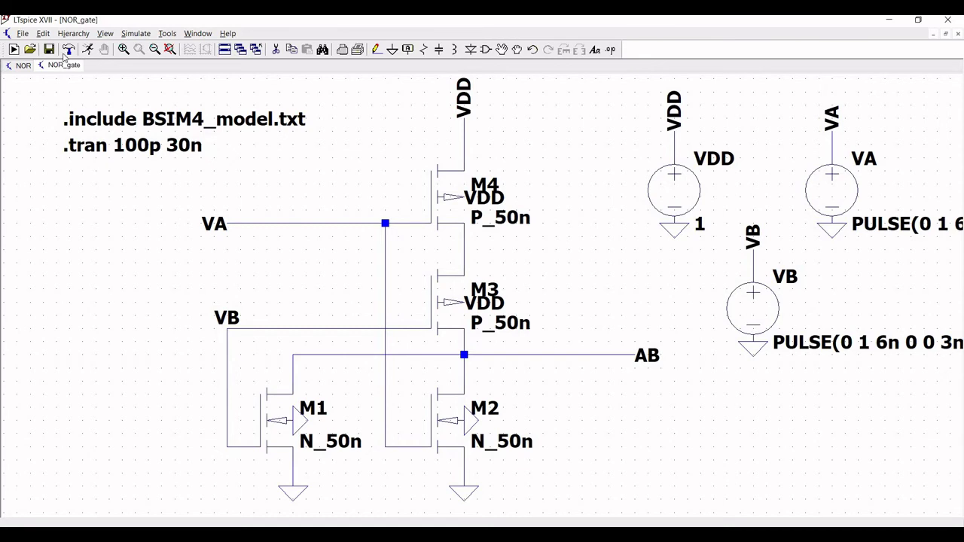
# Add capacitor C1 beside AB, ground its bottom, wire its top to AB, and set 50f.
pyautogui.click(438, 49)
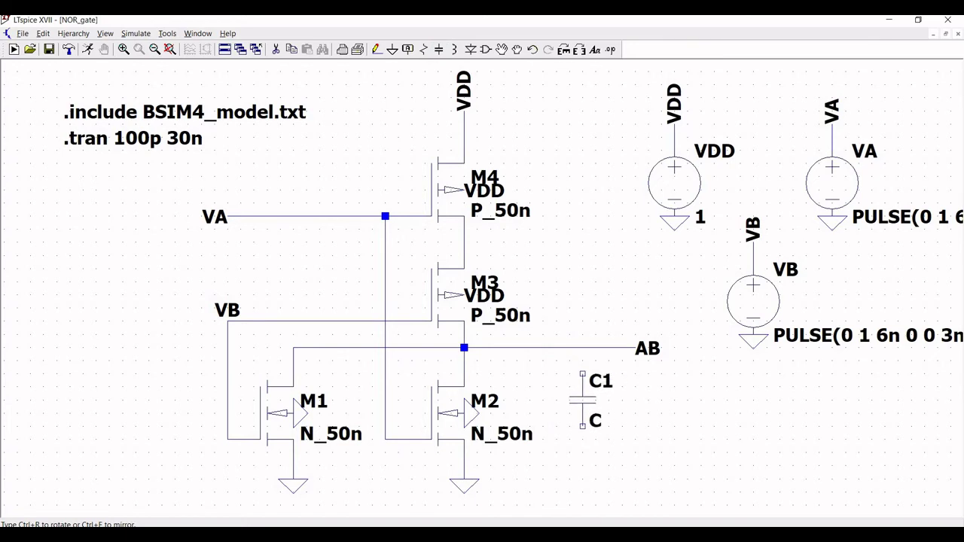
pyautogui.click(582, 399)
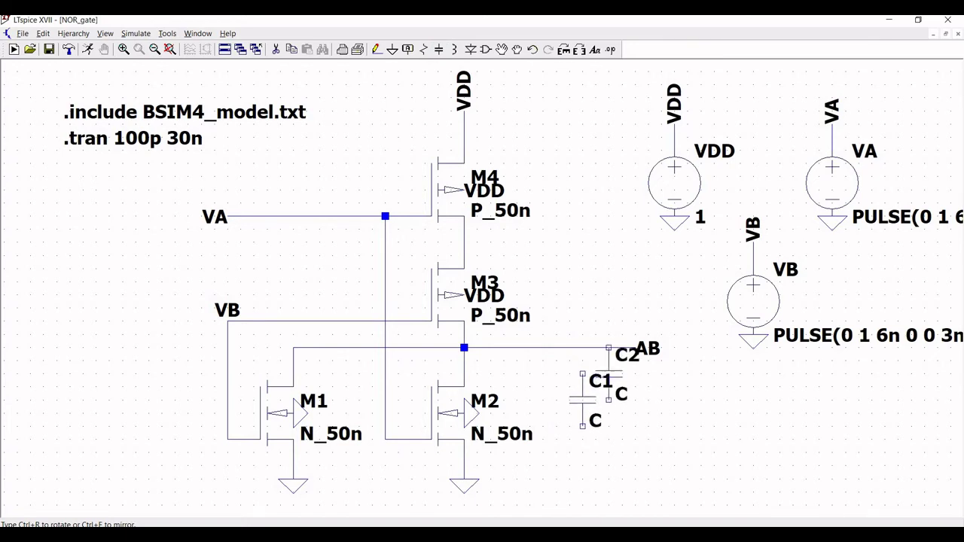
pyautogui.click(392, 49)
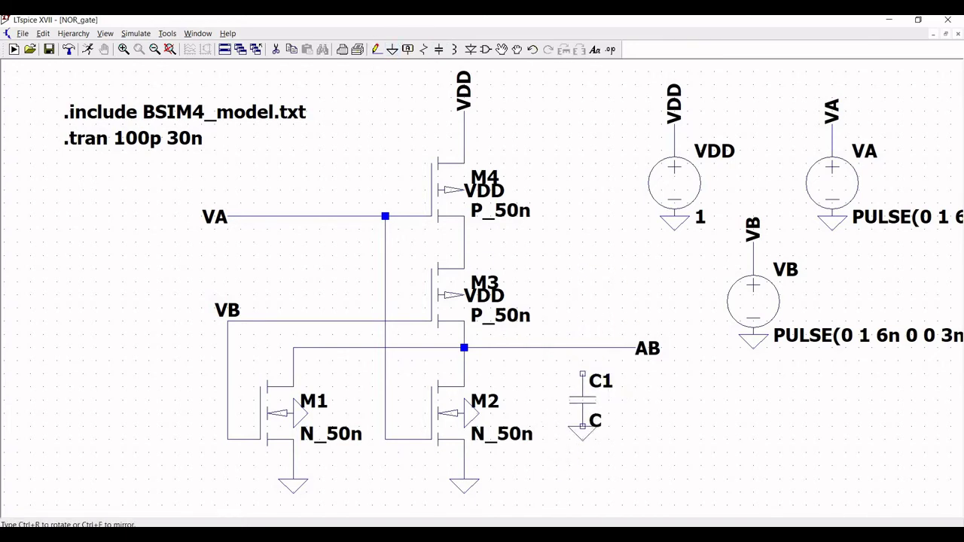
pyautogui.click(582, 427)
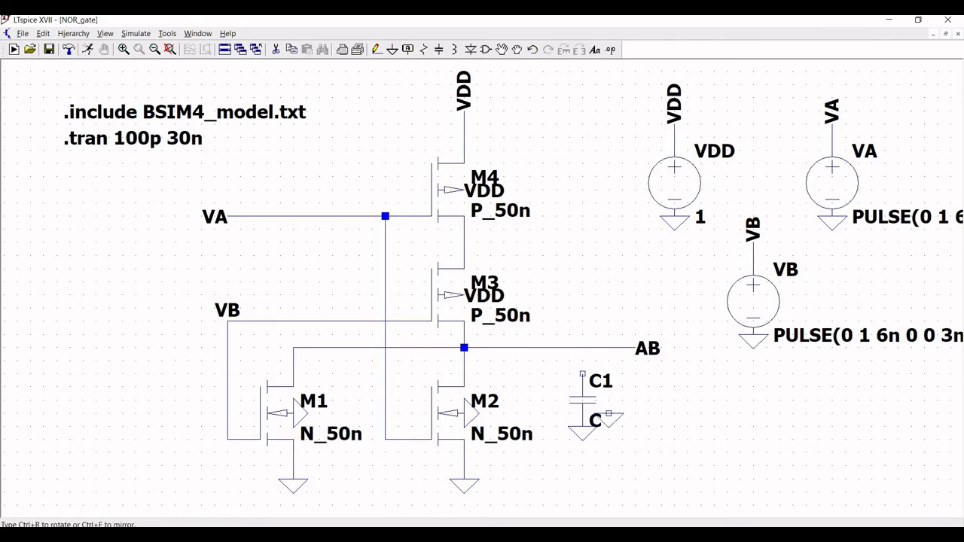
pyautogui.click(376, 50)
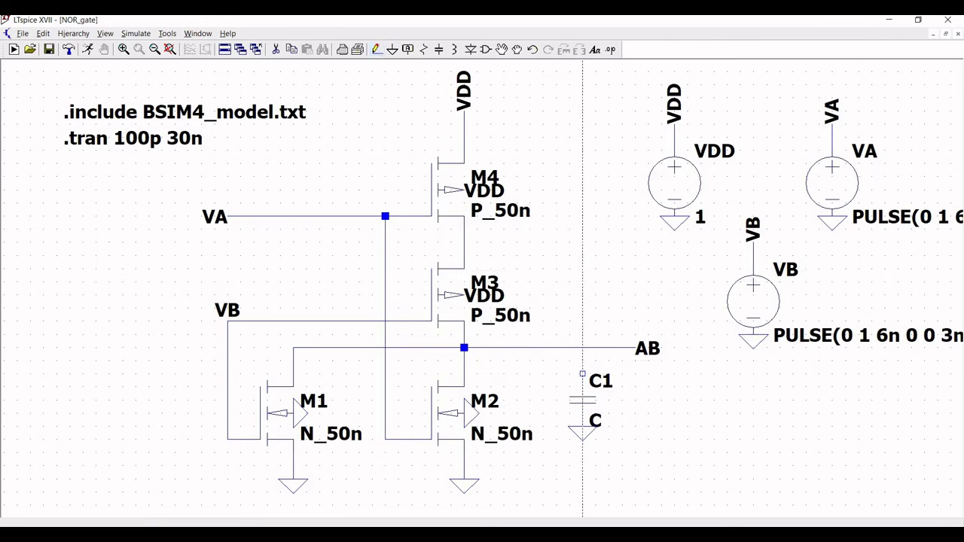
pyautogui.click(582, 374)
pyautogui.click(582, 347)
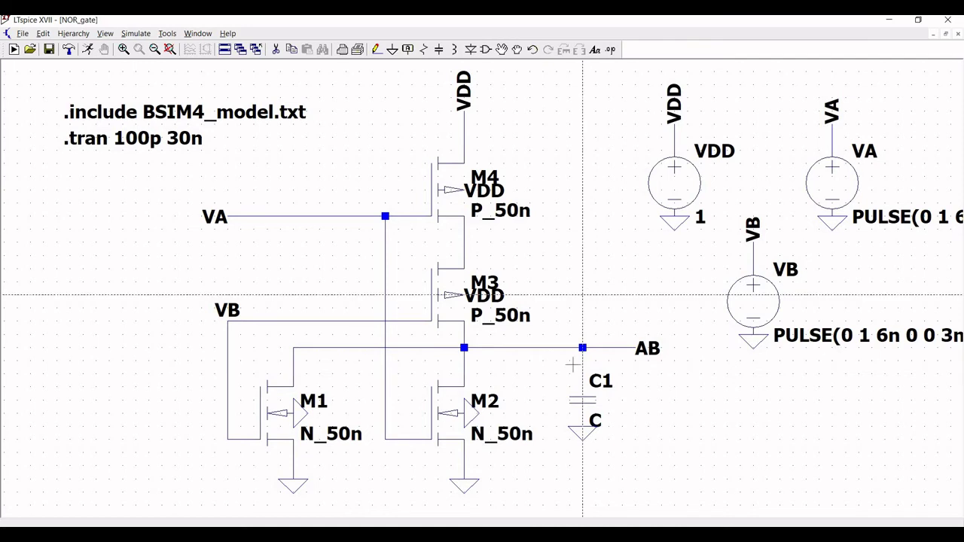
pyautogui.rightClick(582, 403)
pyautogui.rightClick(582, 399)
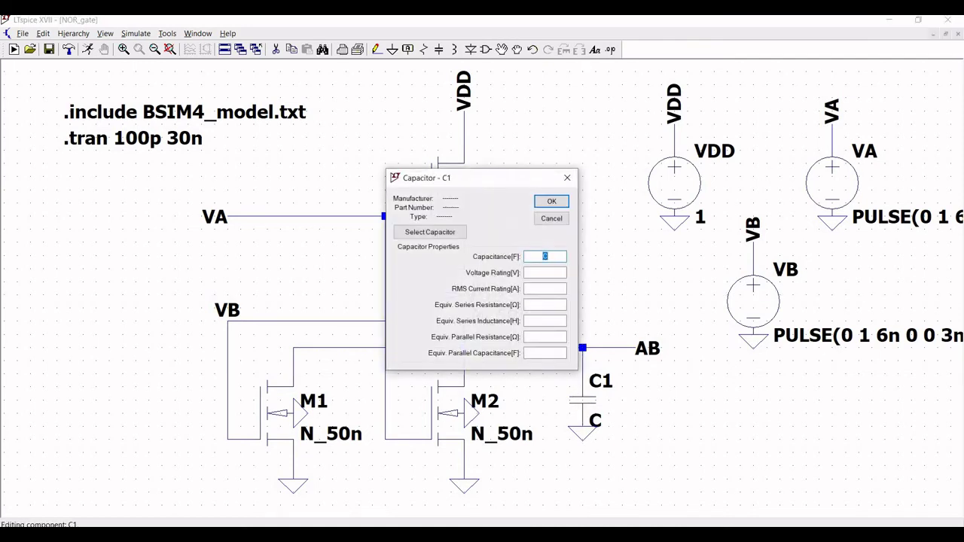
pyautogui.write('50f')
pyautogui.click(551, 202)
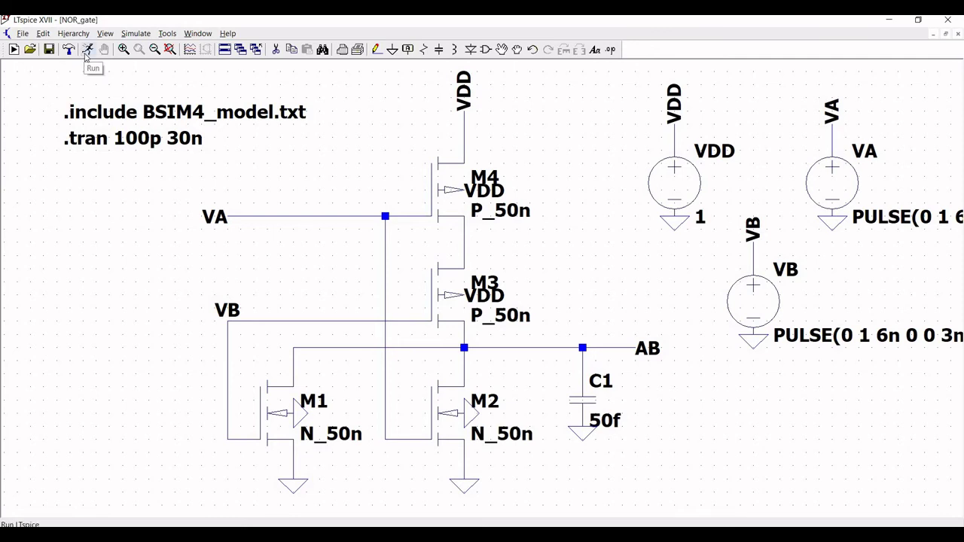
# Run the simulation and plot V(va), V(vb) and V(ab) each in its own stacked pane.
pyautogui.click(86, 50)
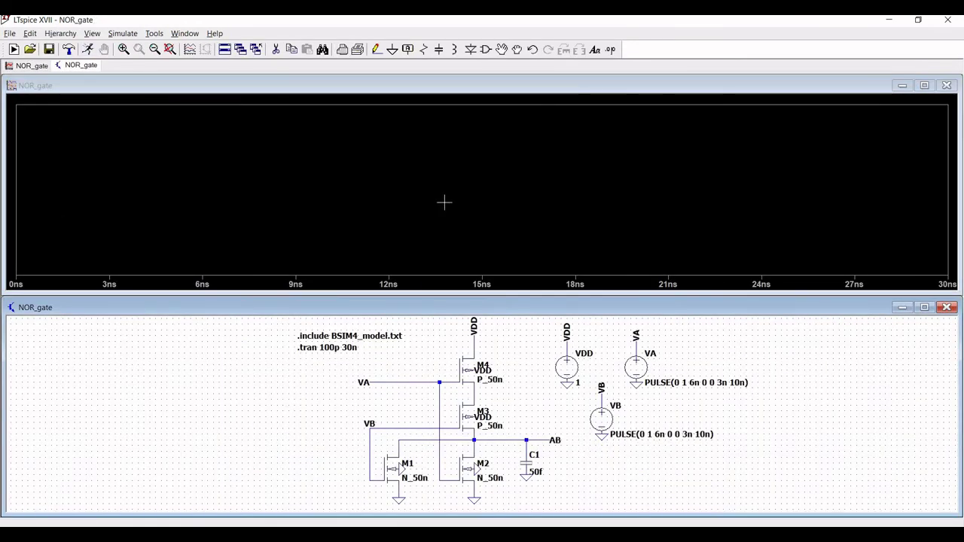
pyautogui.click(379, 380)
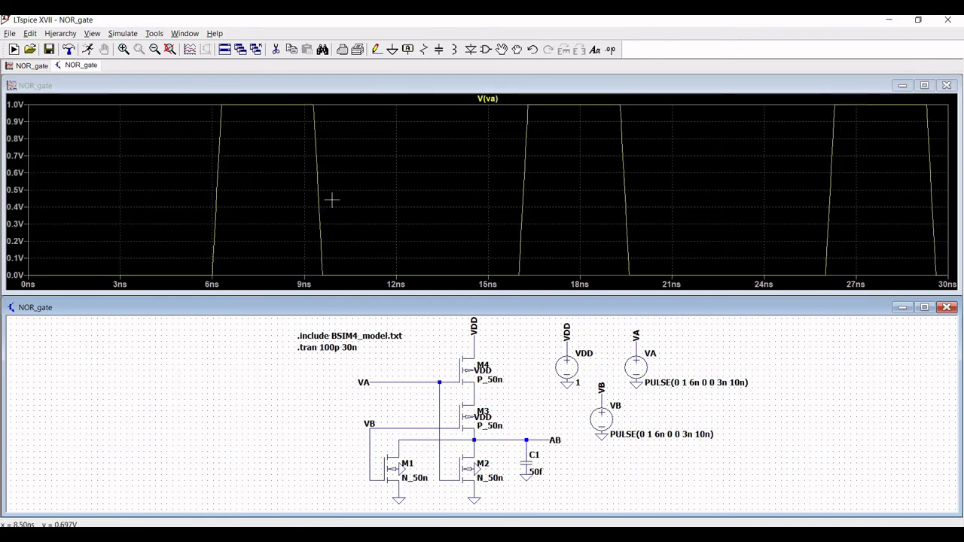
pyautogui.rightClick(385, 166)
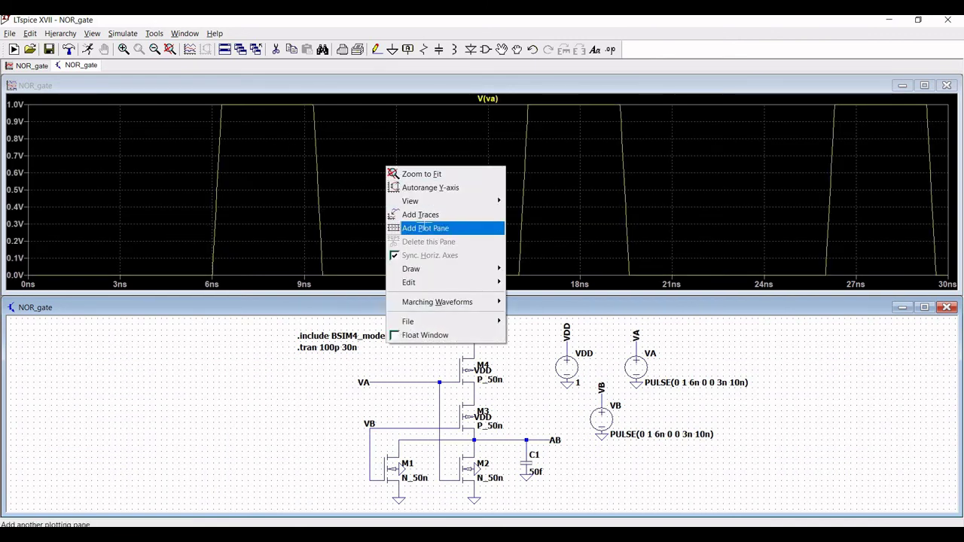
pyautogui.click(421, 227)
pyautogui.click(379, 429)
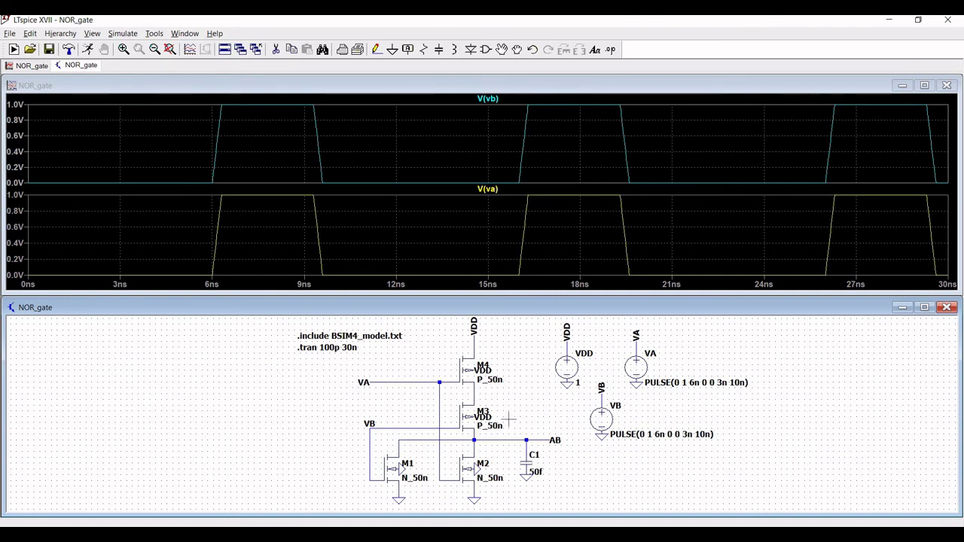
pyautogui.rightClick(438, 133)
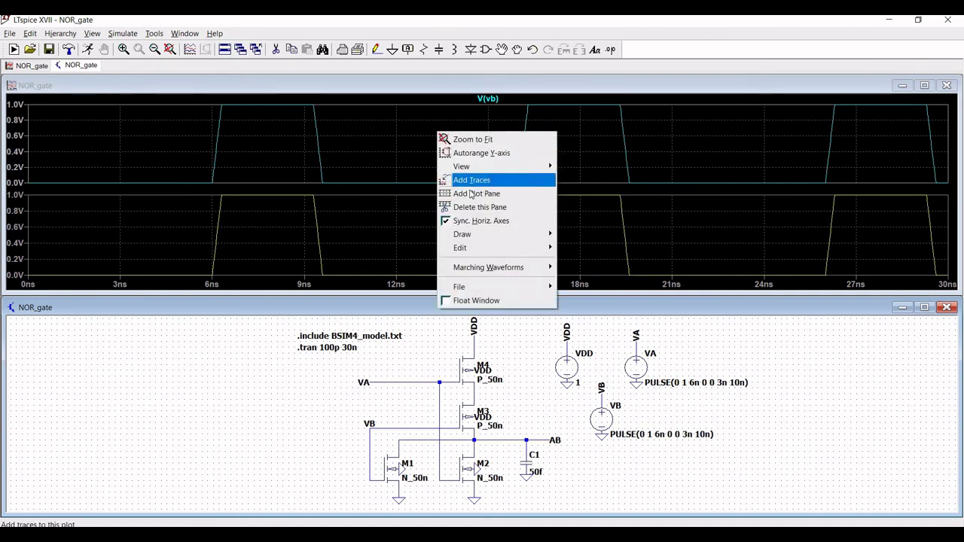
pyautogui.click(470, 195)
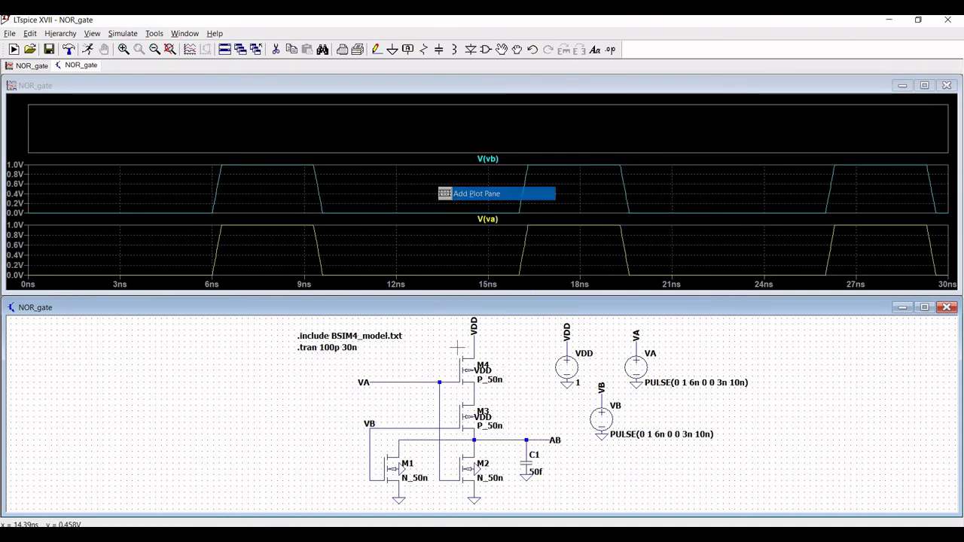
pyautogui.click(517, 438)
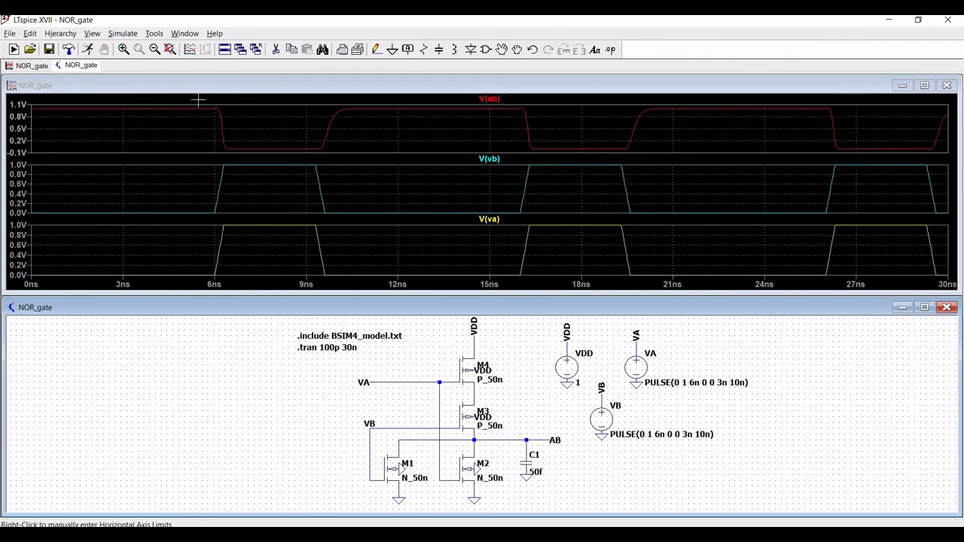